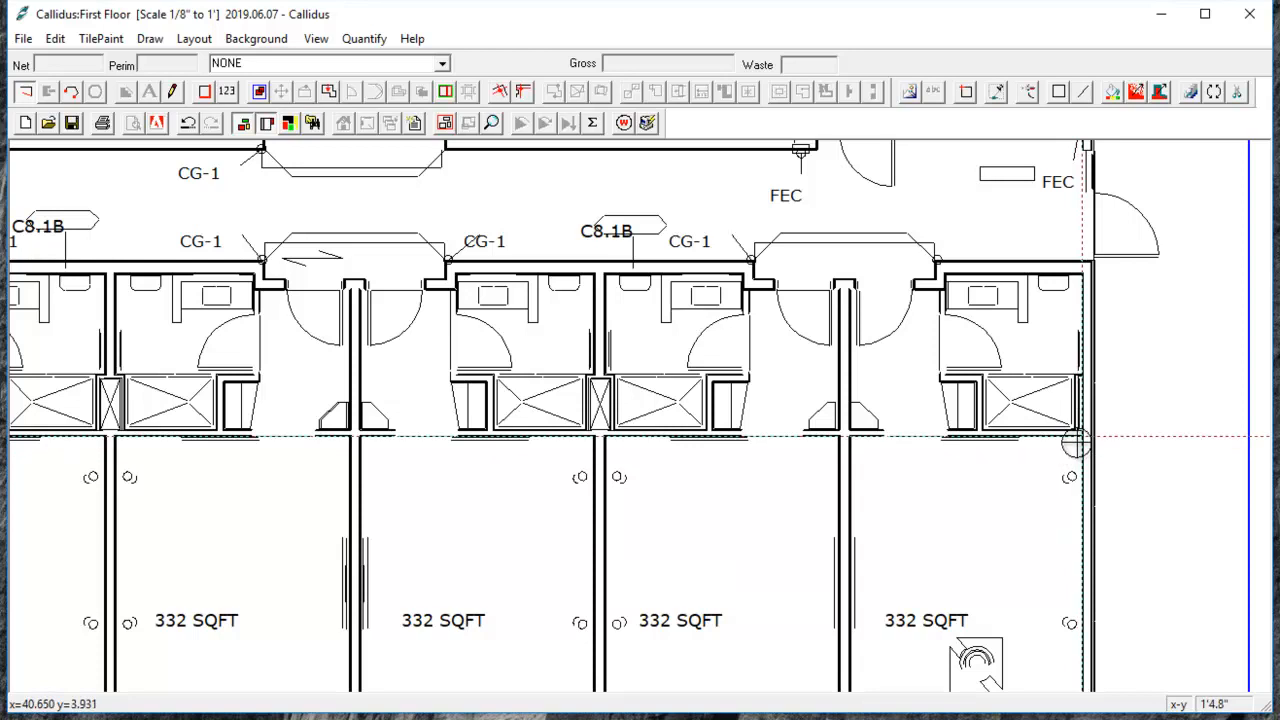
Trace the main area of the rightmost 332 SQFT room along its outer side wall, window wall and left partition
scroll(1106, 556, up, 1)
drag(1106, 556, 1024, 228)
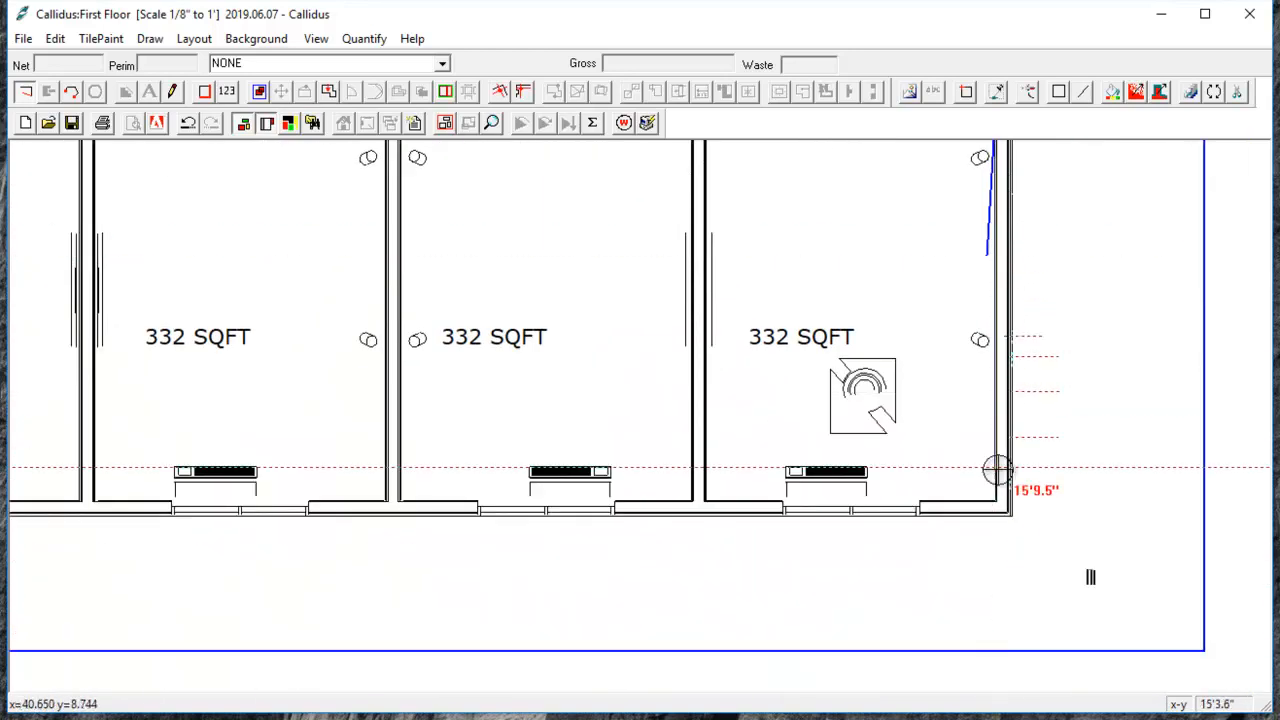
click(990, 503)
click(705, 533)
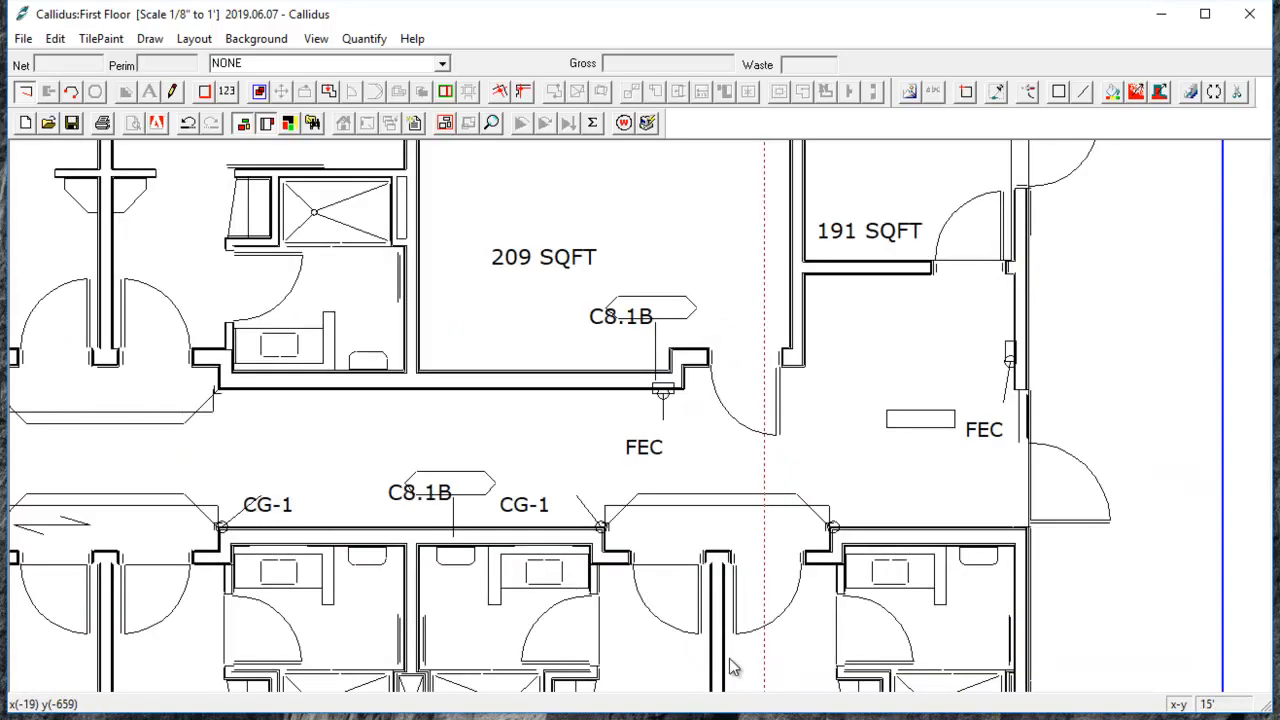
drag(726, 649, 708, 408)
click(708, 509)
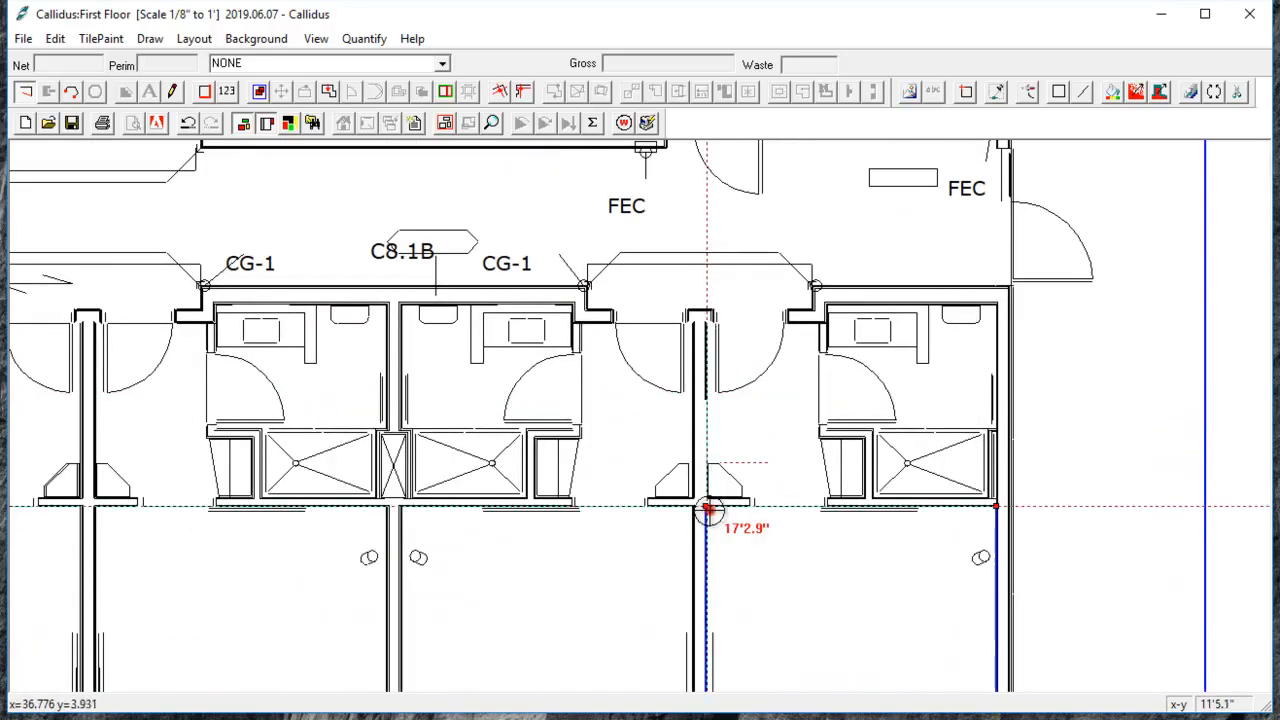
Continue the outline around the short stub wall, up the entry wall, across the entrance and around the upper bathroom door jamb
click(750, 507)
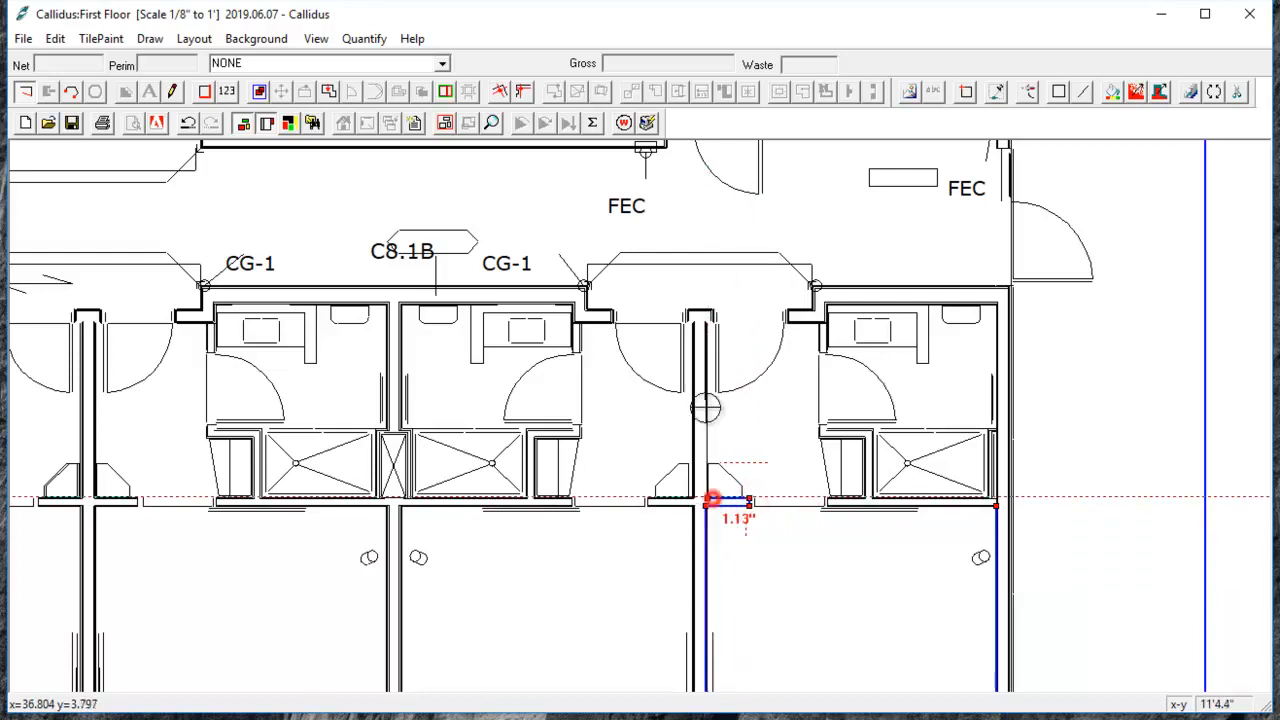
click(703, 326)
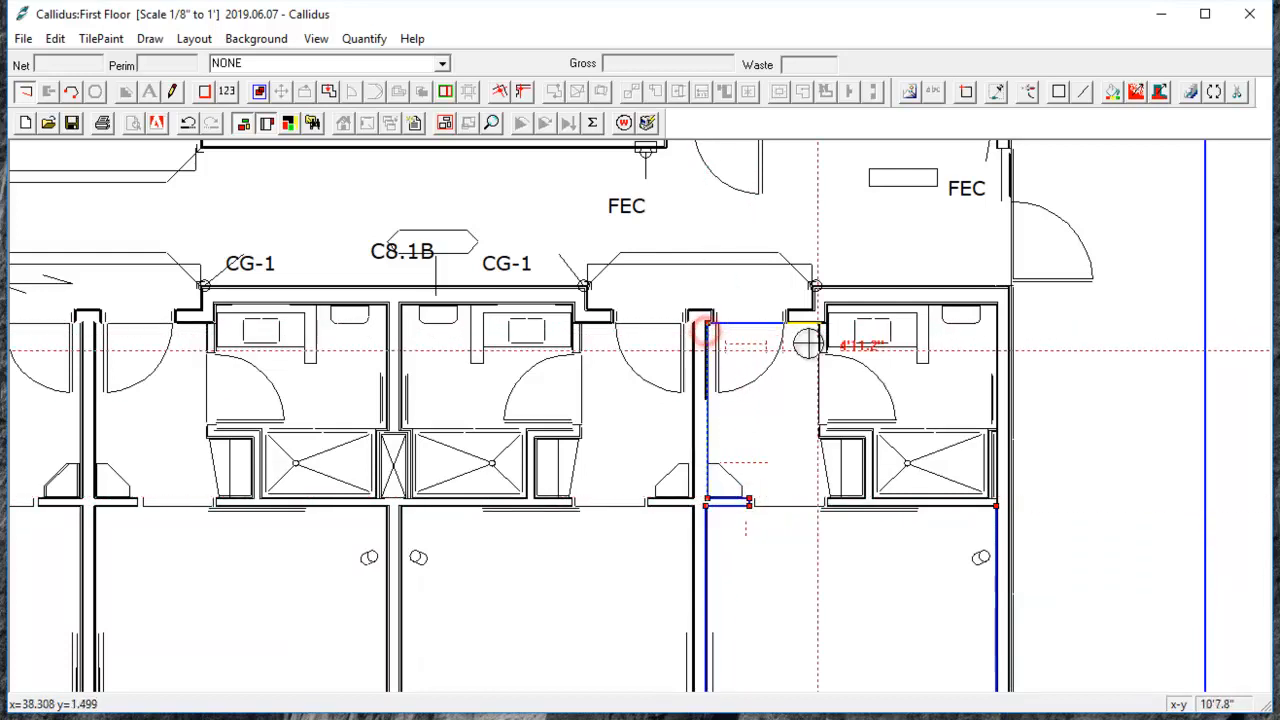
scroll(806, 338, up, 1)
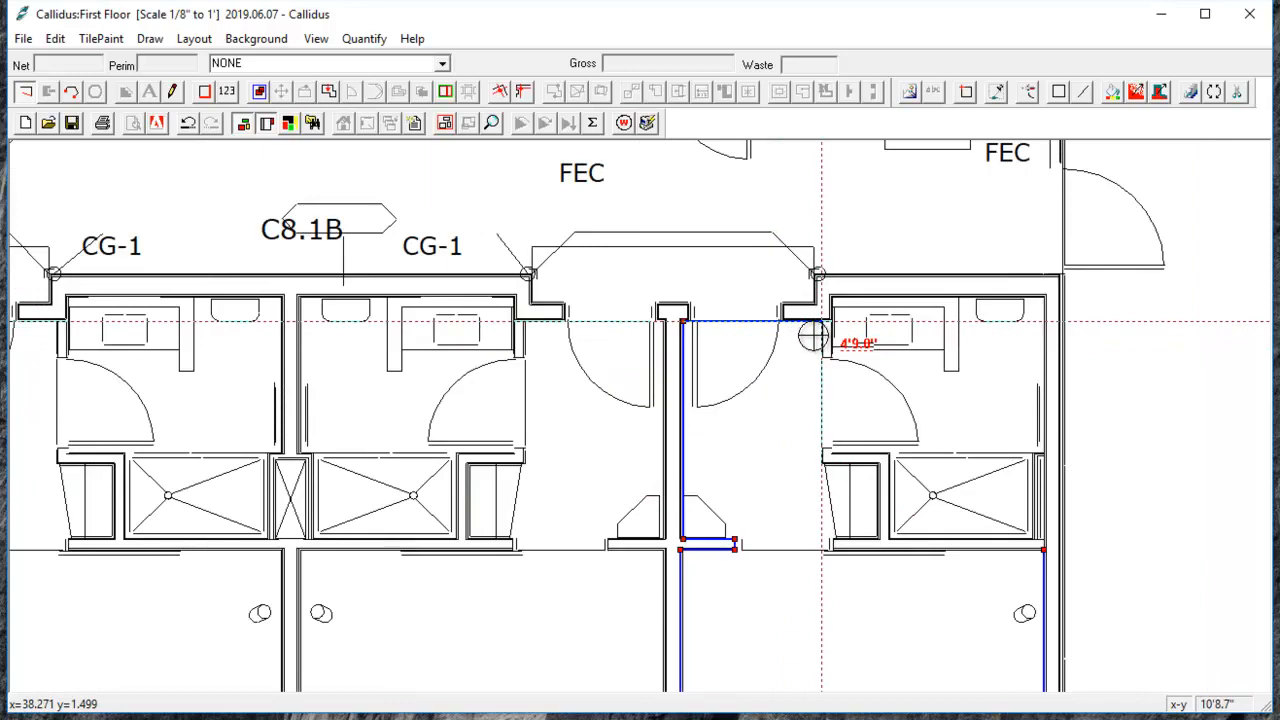
click(826, 363)
click(829, 360)
click(829, 295)
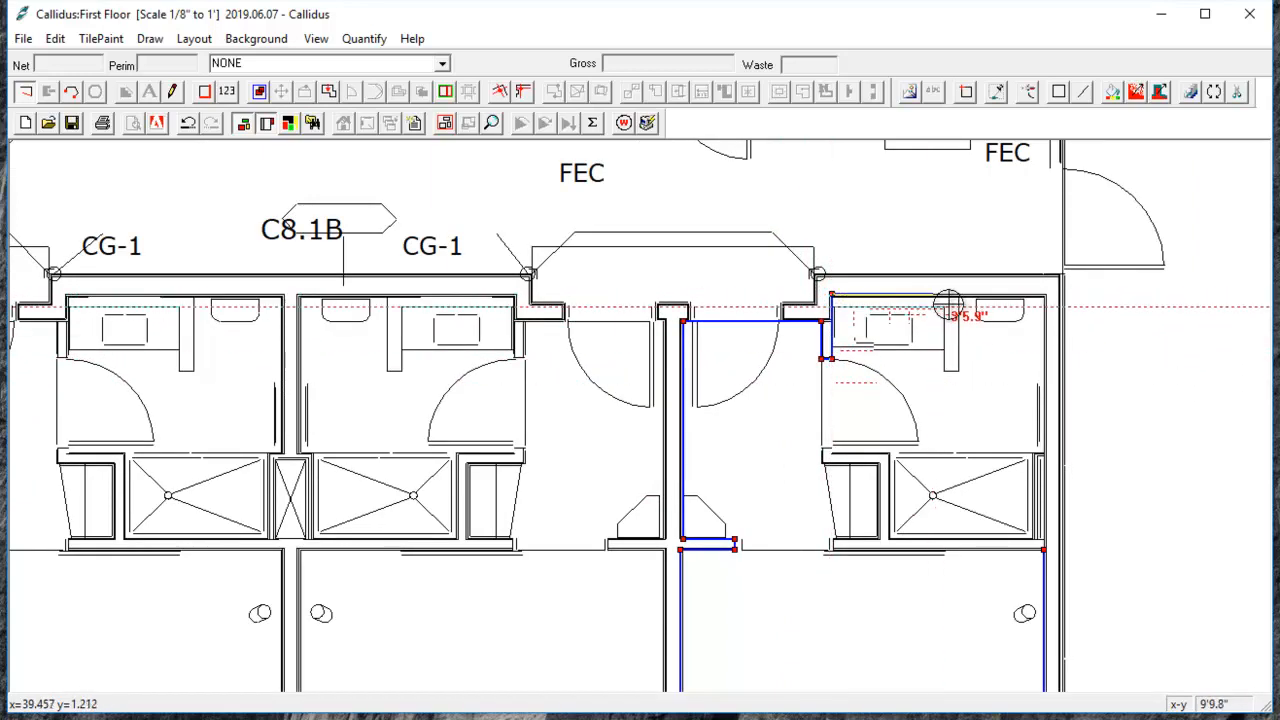
Trace the bathroom's top wall, outer side wall and shower edge, ending at the lower door jamb
click(1043, 295)
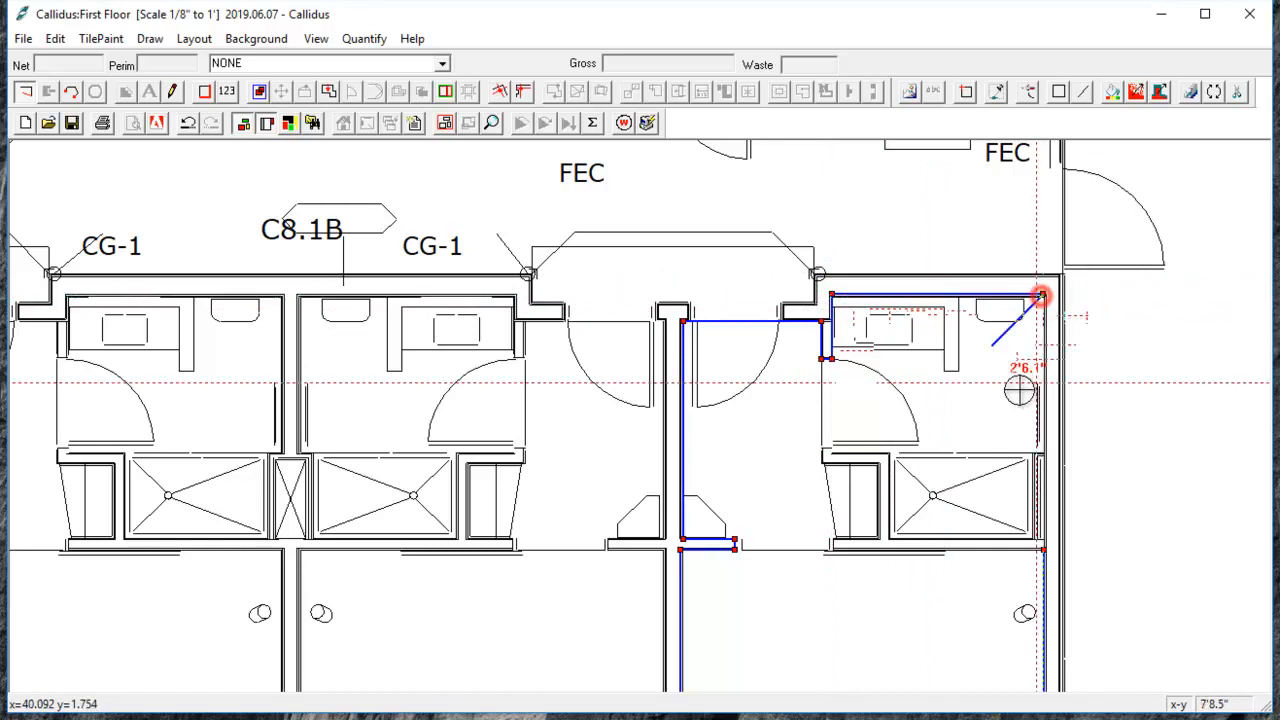
click(1043, 455)
click(887, 455)
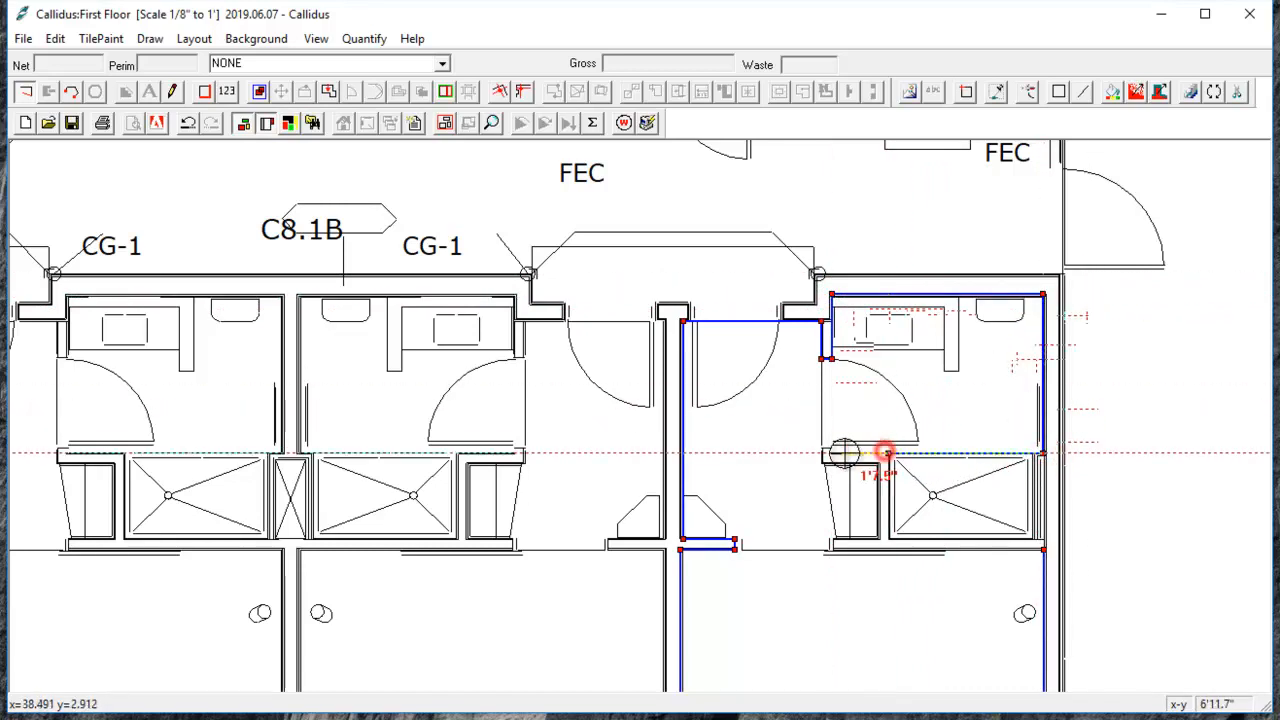
click(830, 454)
click(830, 449)
click(819, 449)
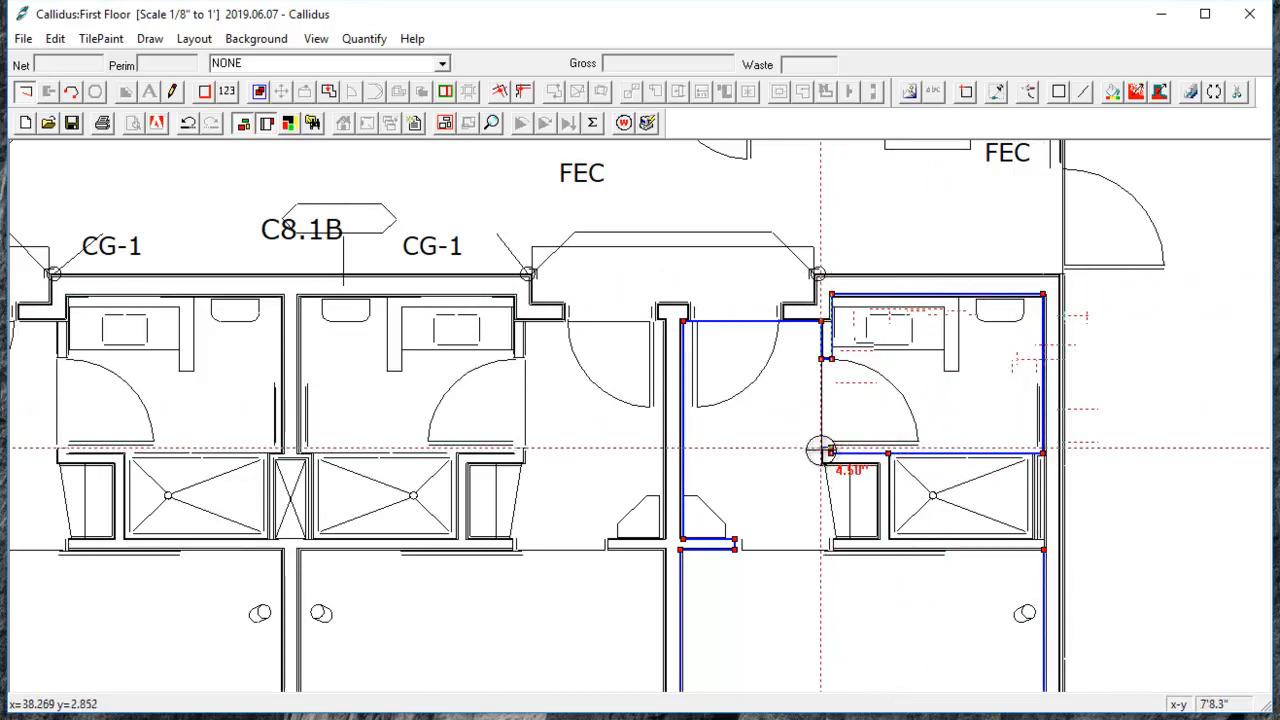
Extend the outline down from the bathroom door jamb and along the closet's top wall to its back corner
scroll(826, 451, up, 2)
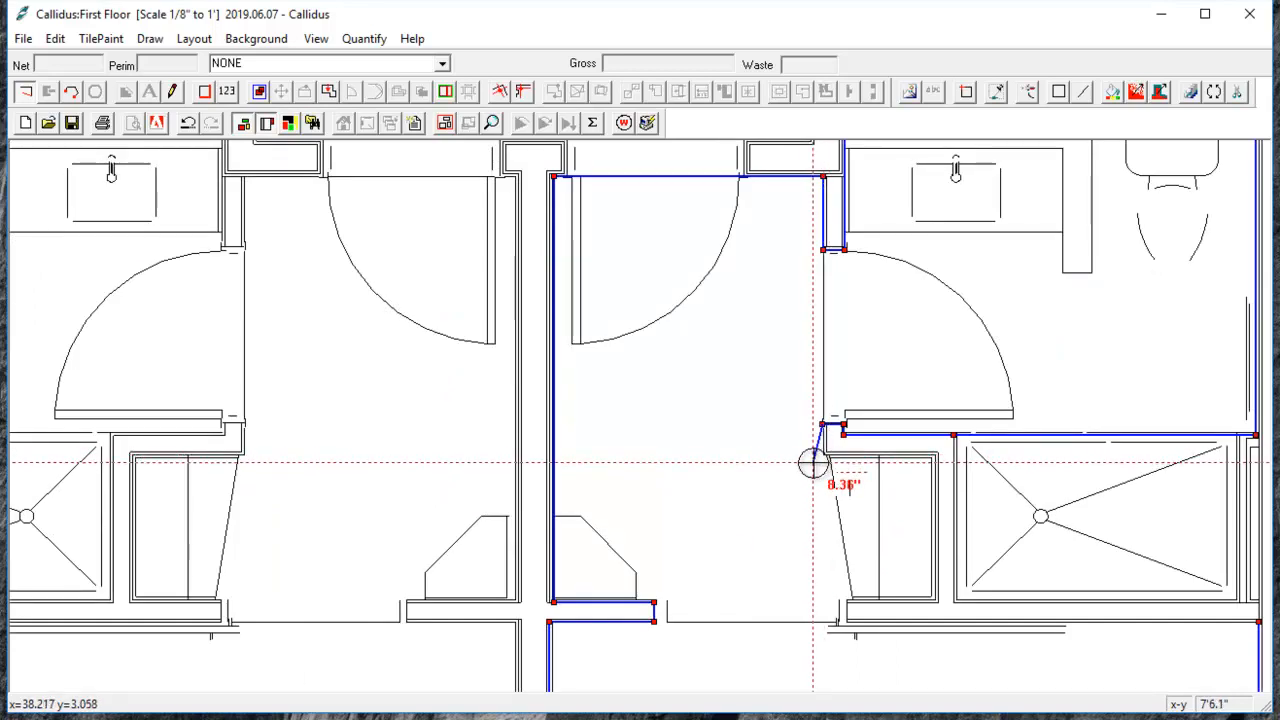
click(823, 454)
click(936, 452)
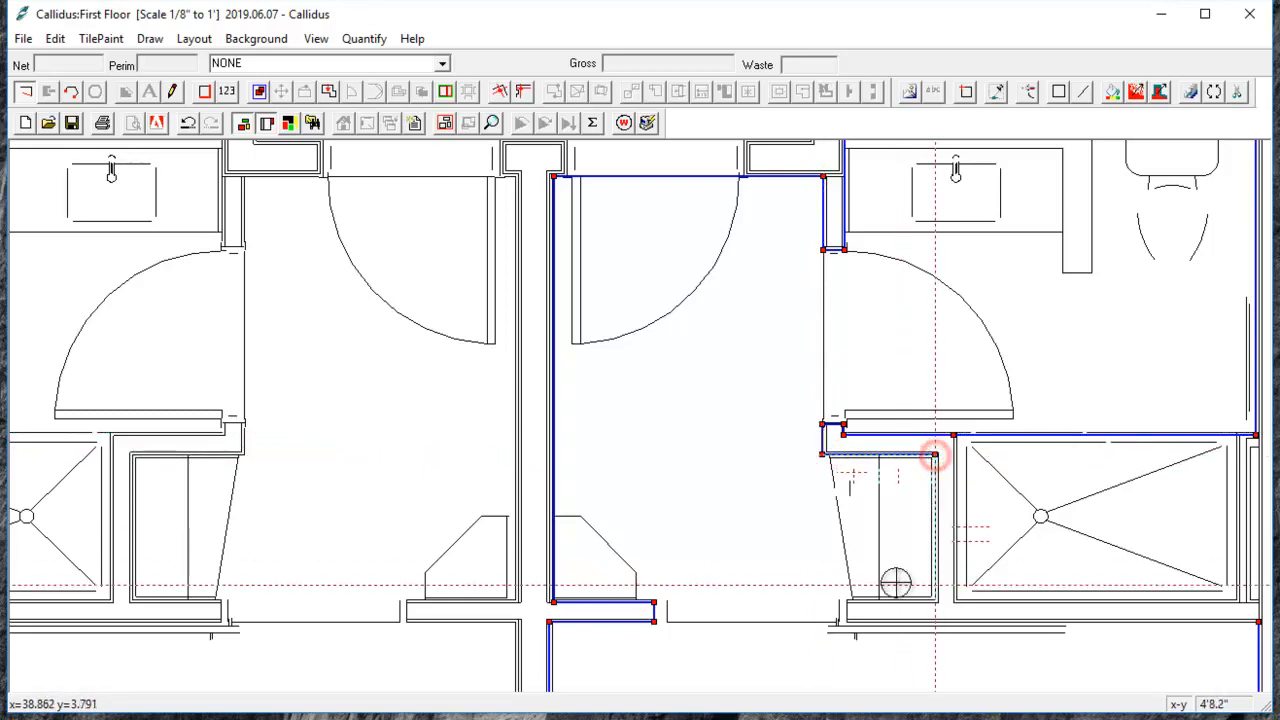
click(894, 604)
click(836, 603)
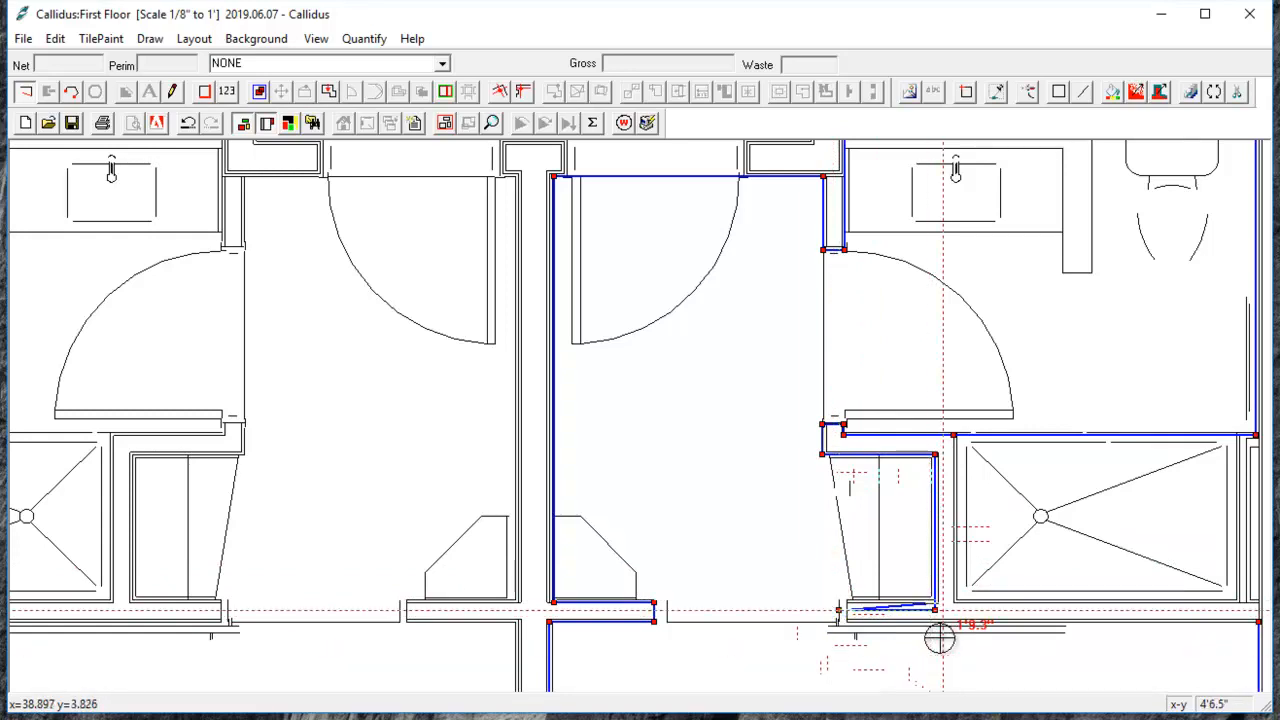
key(BackSpace)
key(BackSpace)
Trace the closet's lower wall, close the room outline around the partition end, and accept inches as the drawing units
click(943, 603)
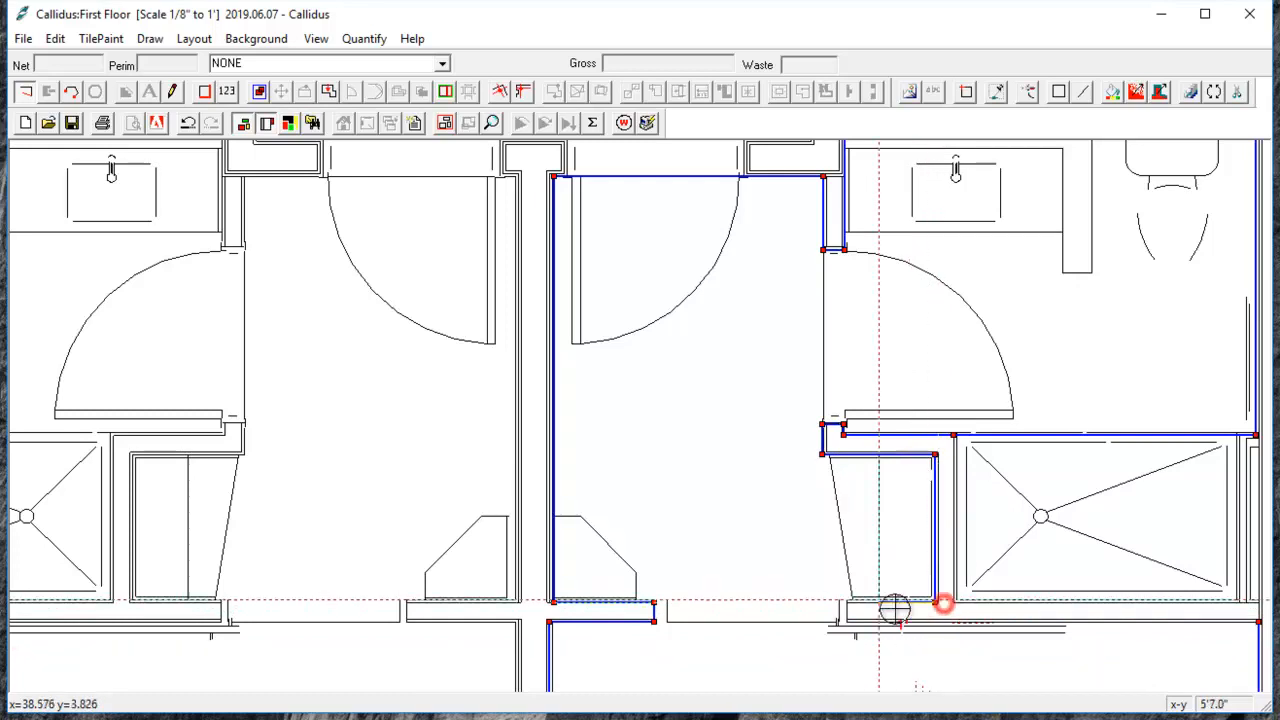
click(833, 603)
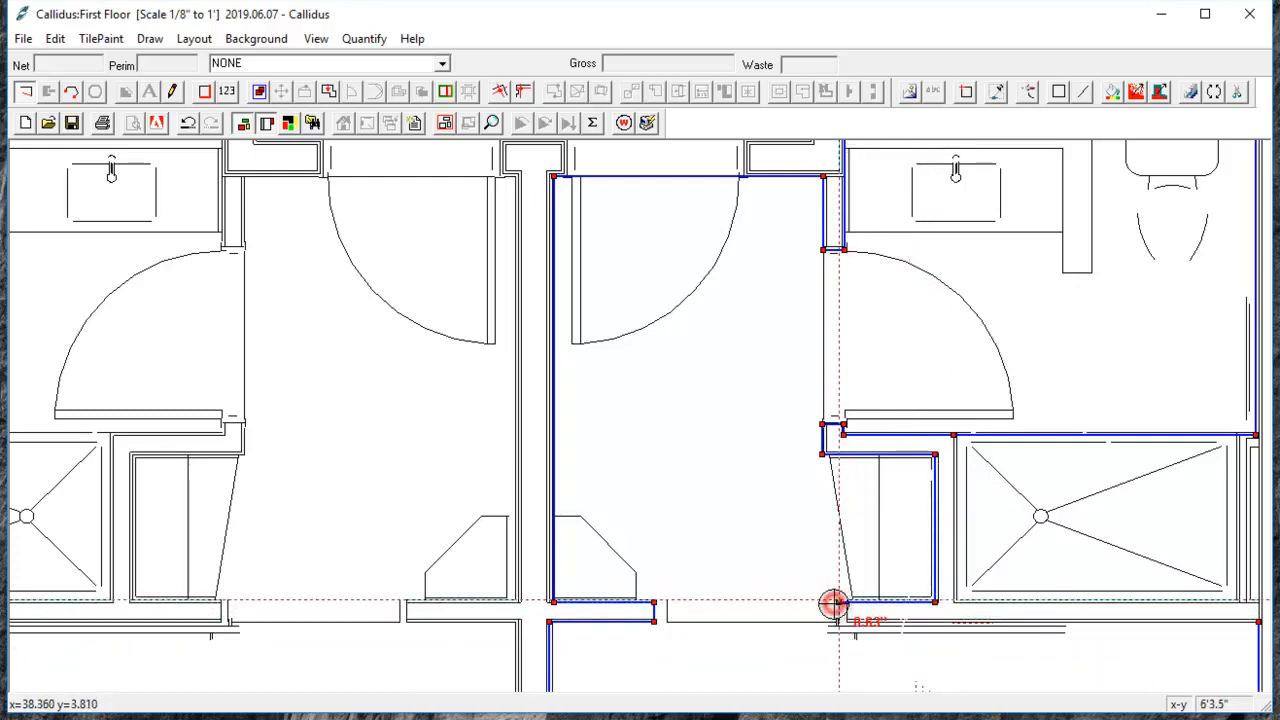
scroll(833, 603, down, 1)
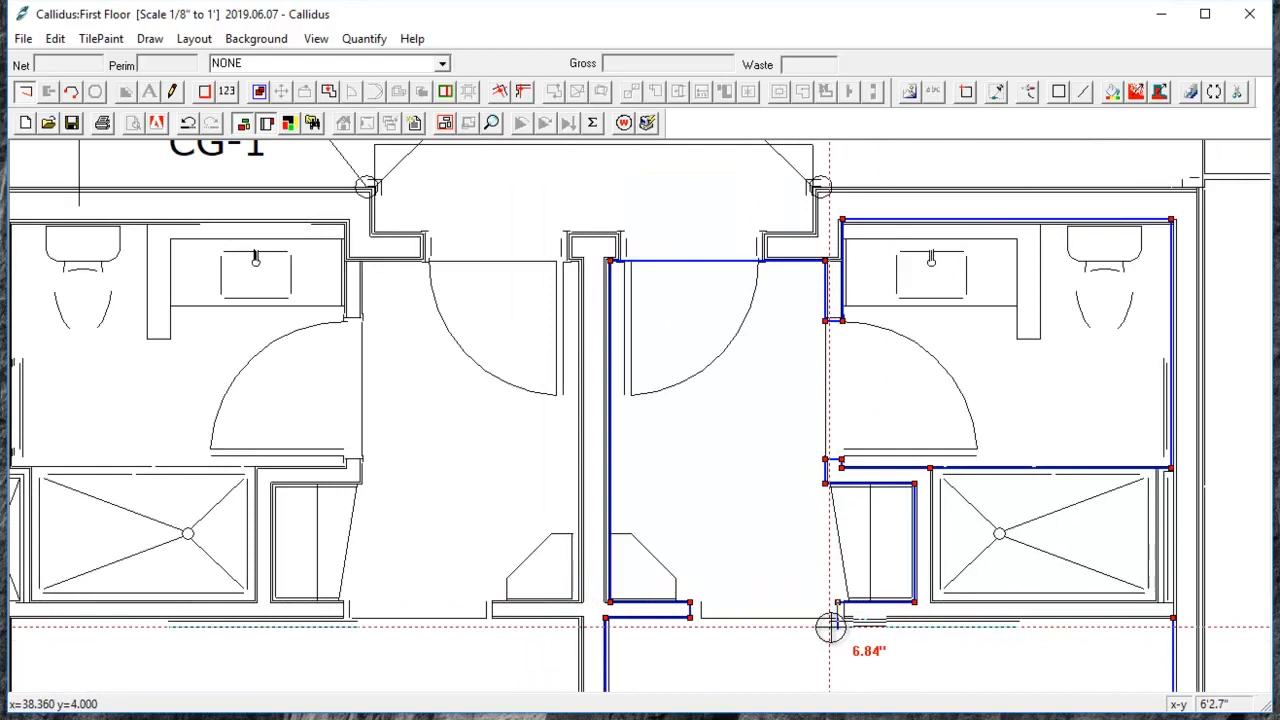
click(829, 627)
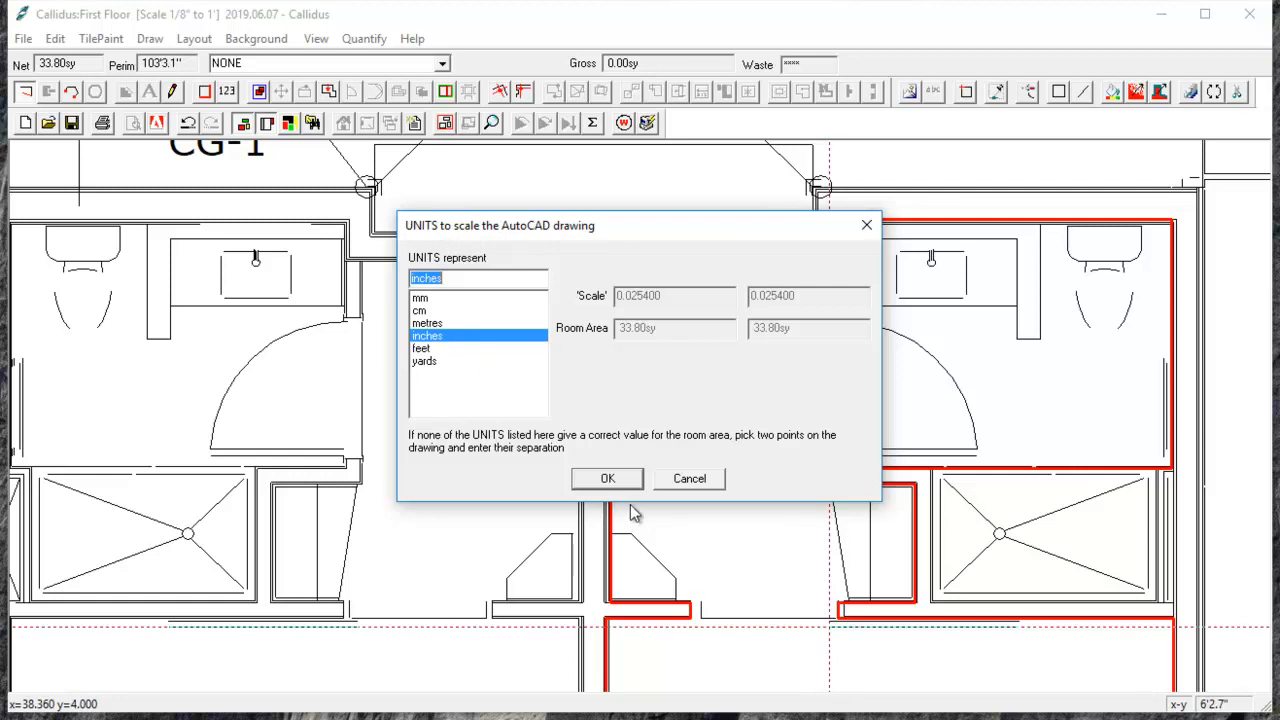
click(608, 480)
click(620, 450)
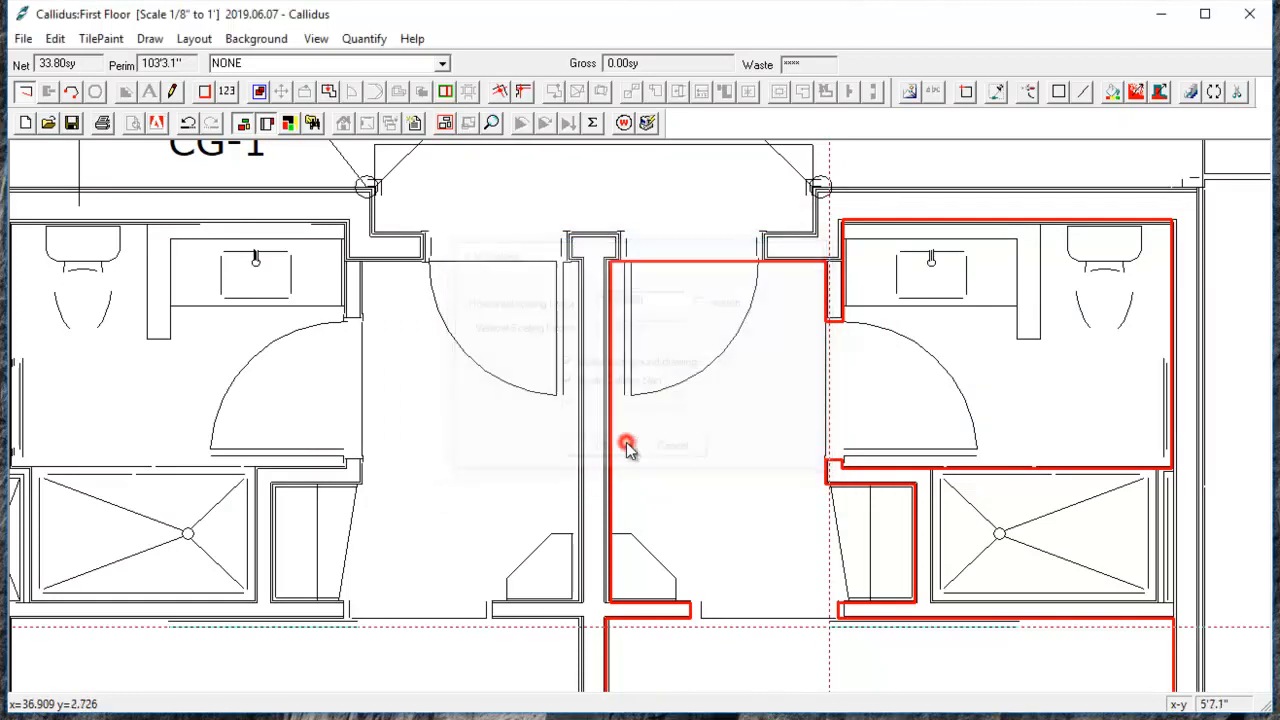
Split the bathroom from the rest of the room with a line about 4'2" long through the bathroom doorway's wall thickness
drag(1021, 415, 811, 323)
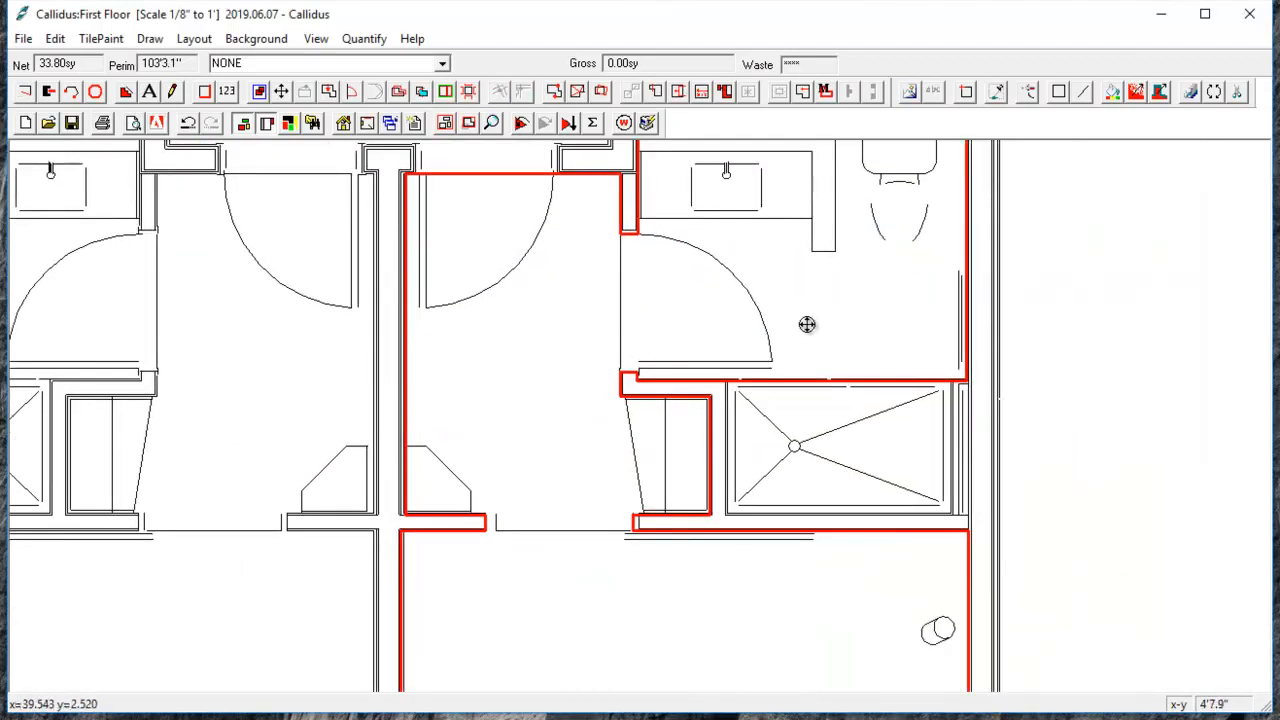
scroll(797, 325, down, 4)
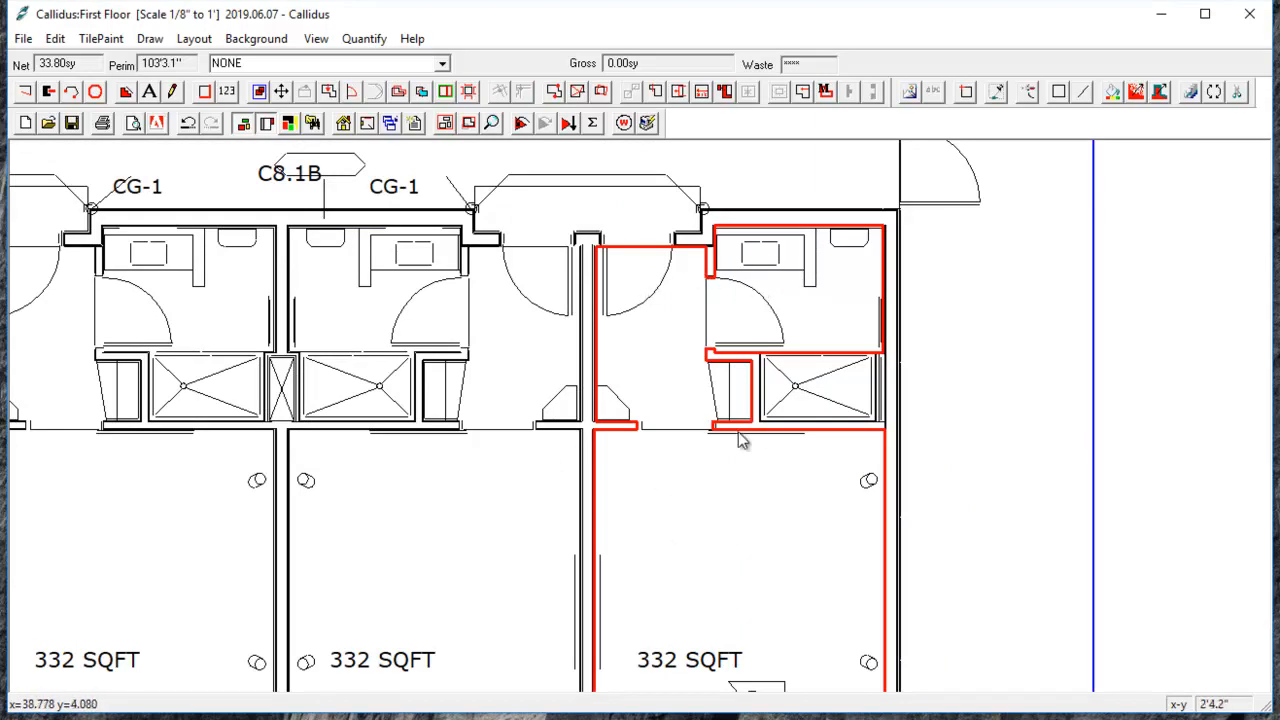
scroll(722, 340, up, 2)
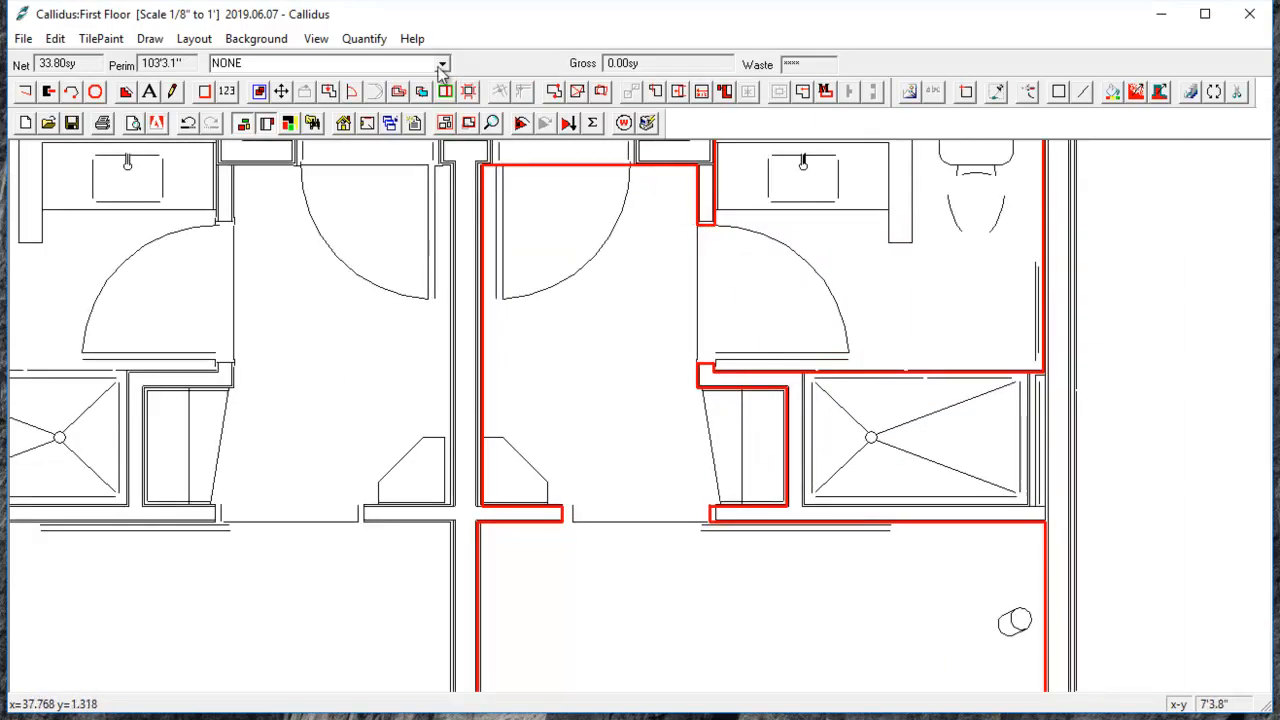
click(420, 92)
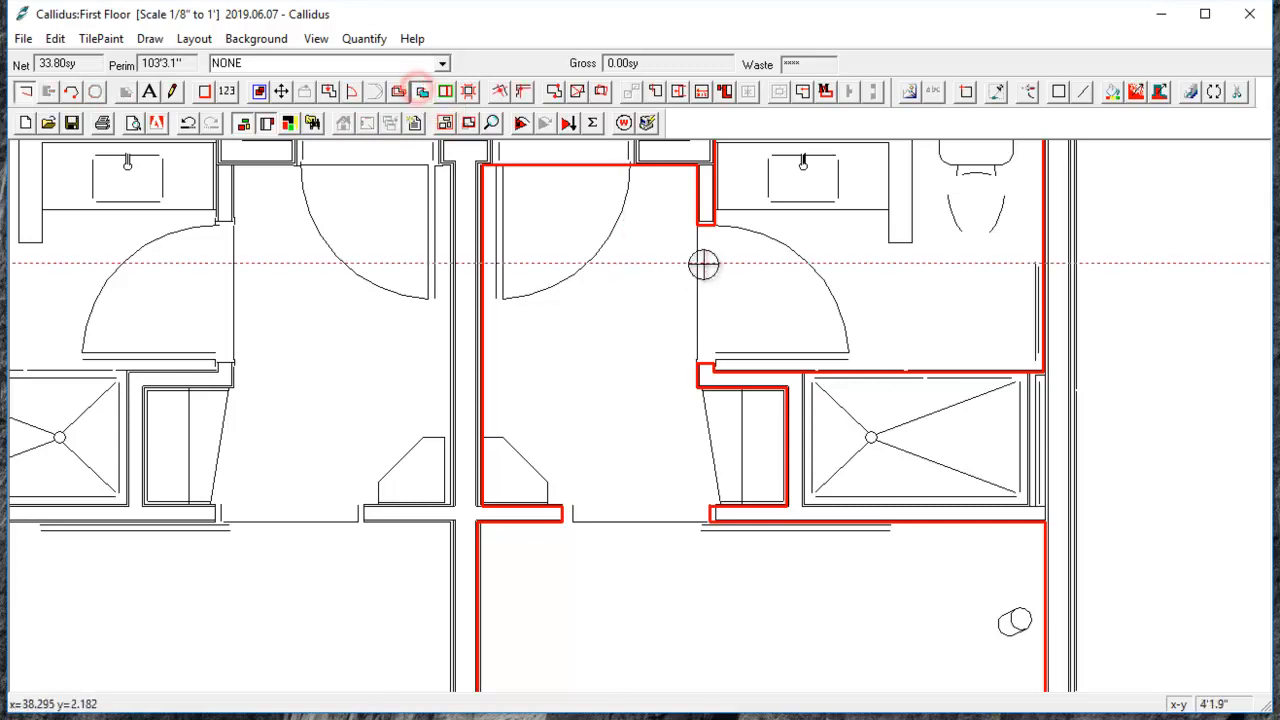
scroll(717, 234, up, 1)
scroll(717, 234, up, 2)
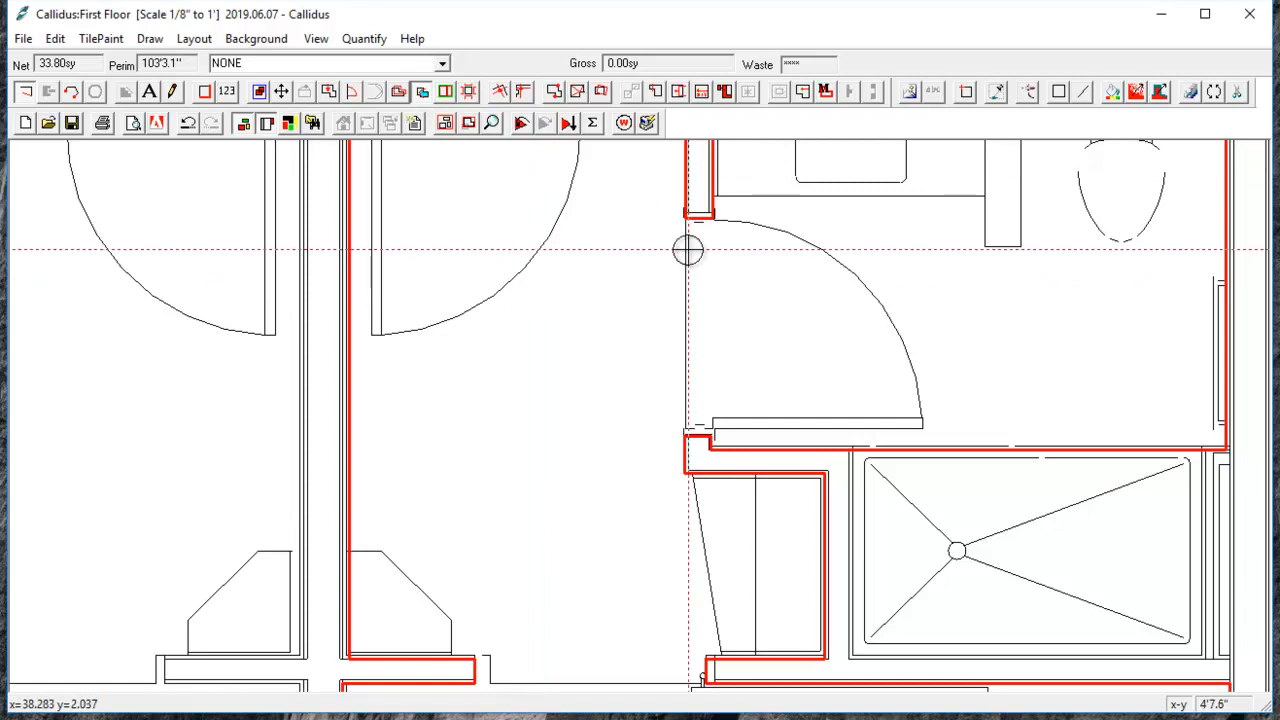
scroll(686, 249, down, 2)
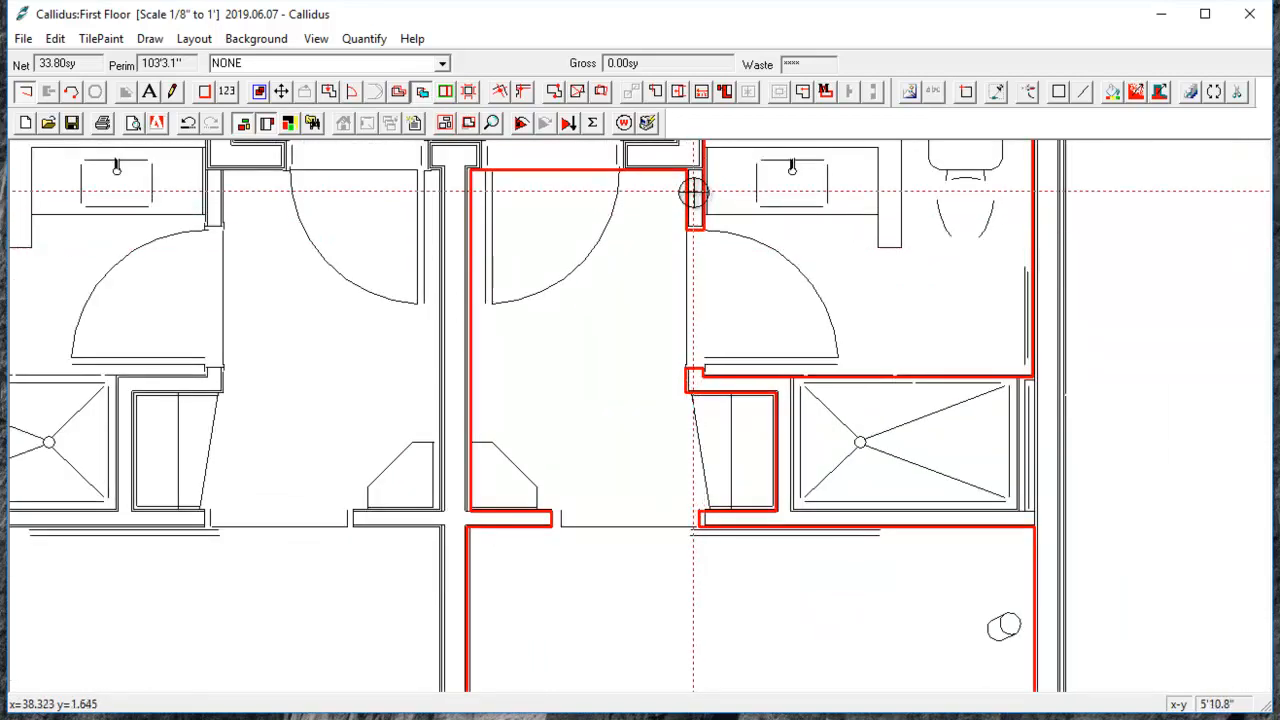
click(693, 193)
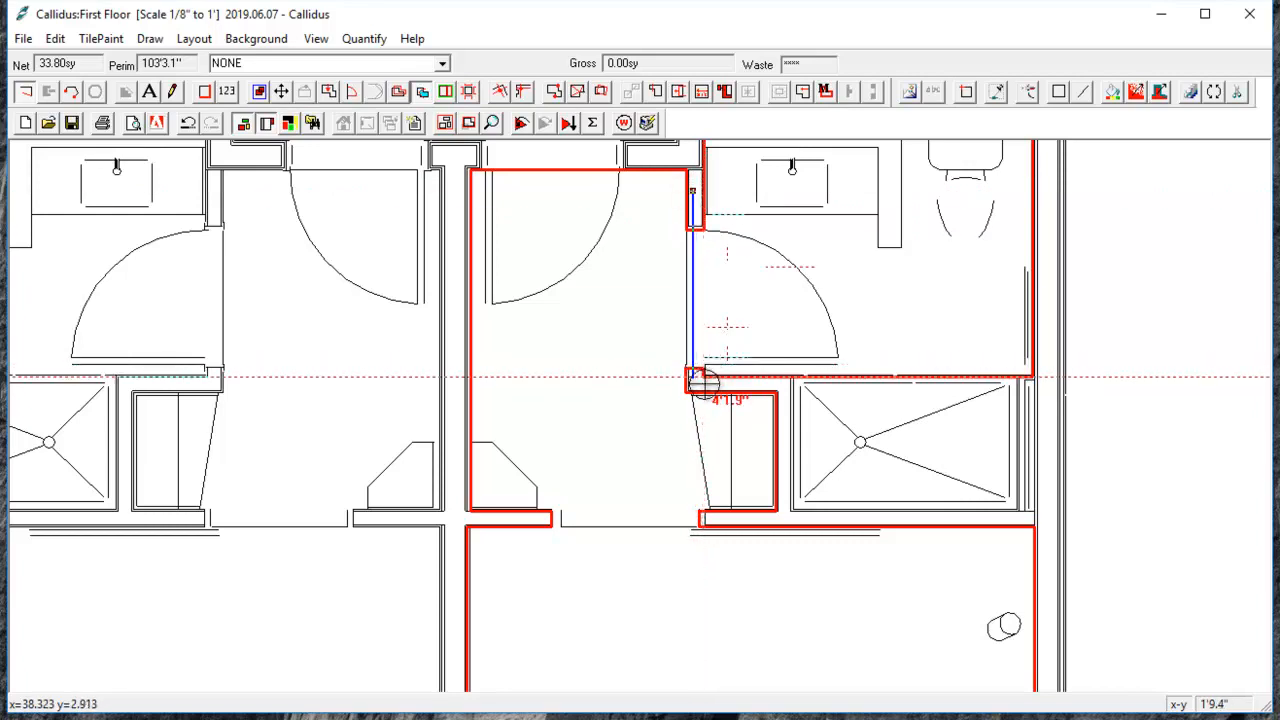
click(701, 384)
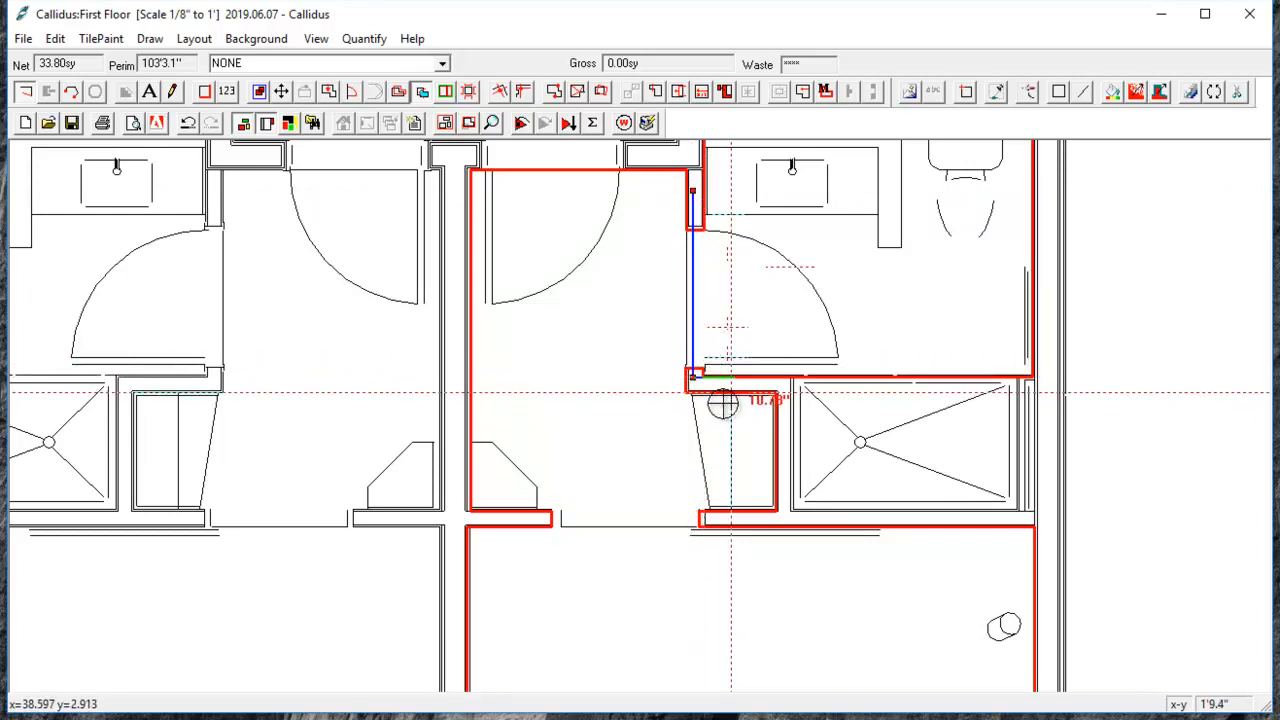
right_click(723, 403)
right_click(797, 373)
click(797, 292)
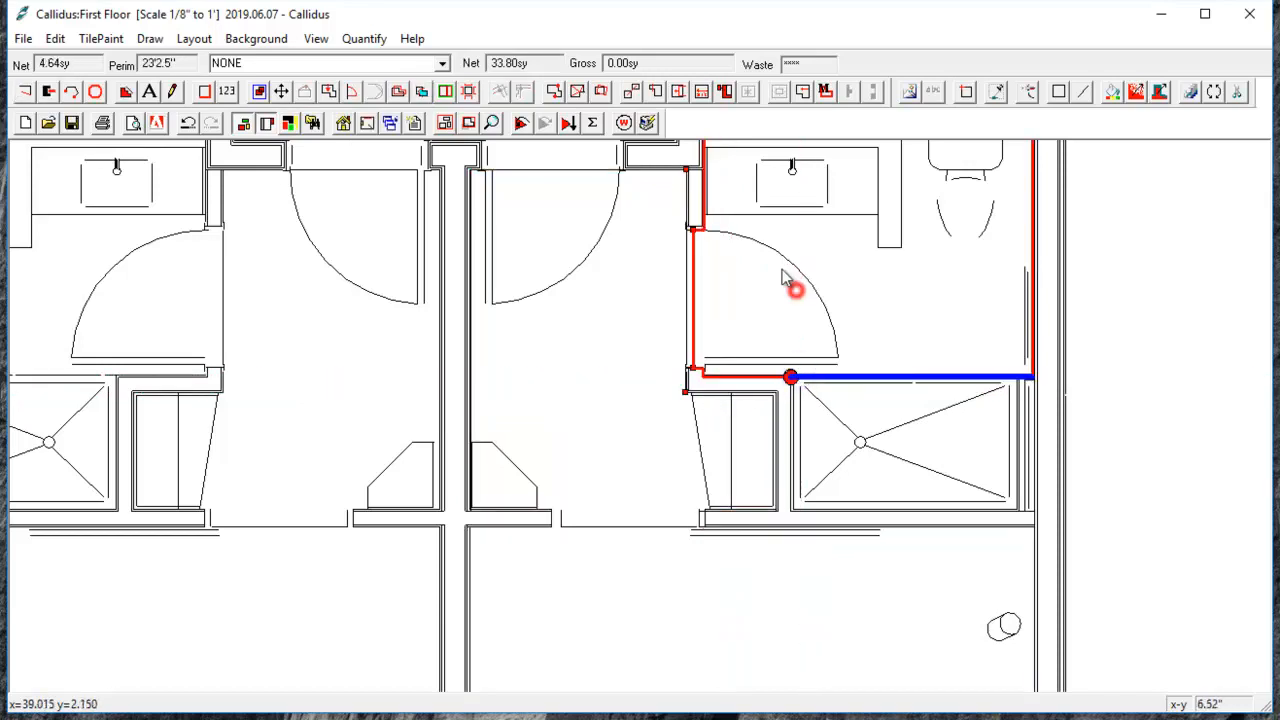
Assign the CPT-1 floor covering to the bathroom and to the adjoining main room
click(441, 63)
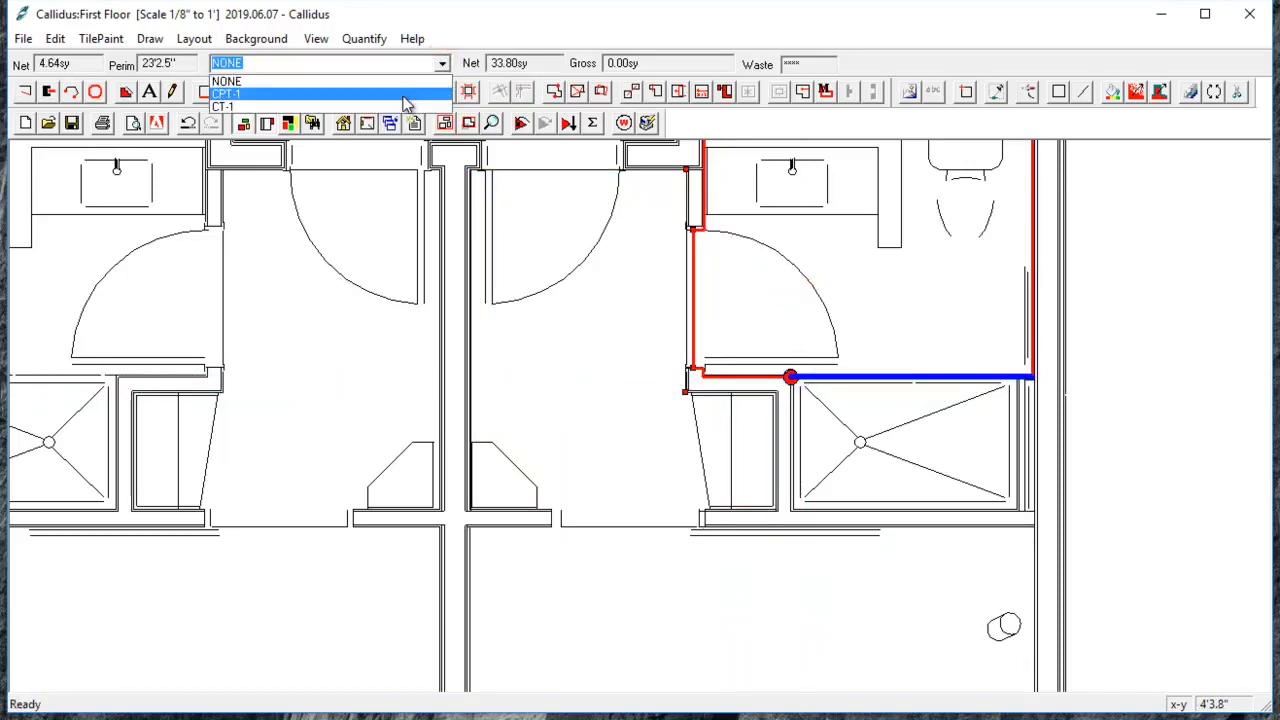
click(408, 94)
click(660, 277)
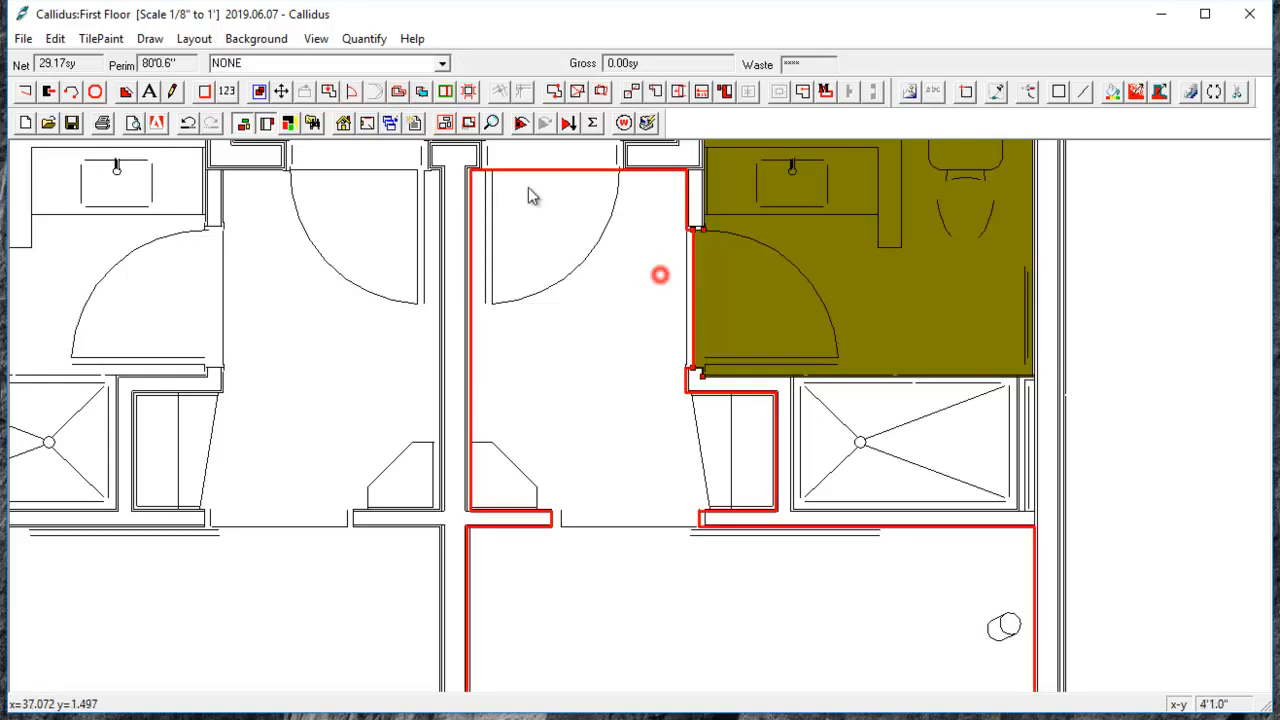
click(441, 63)
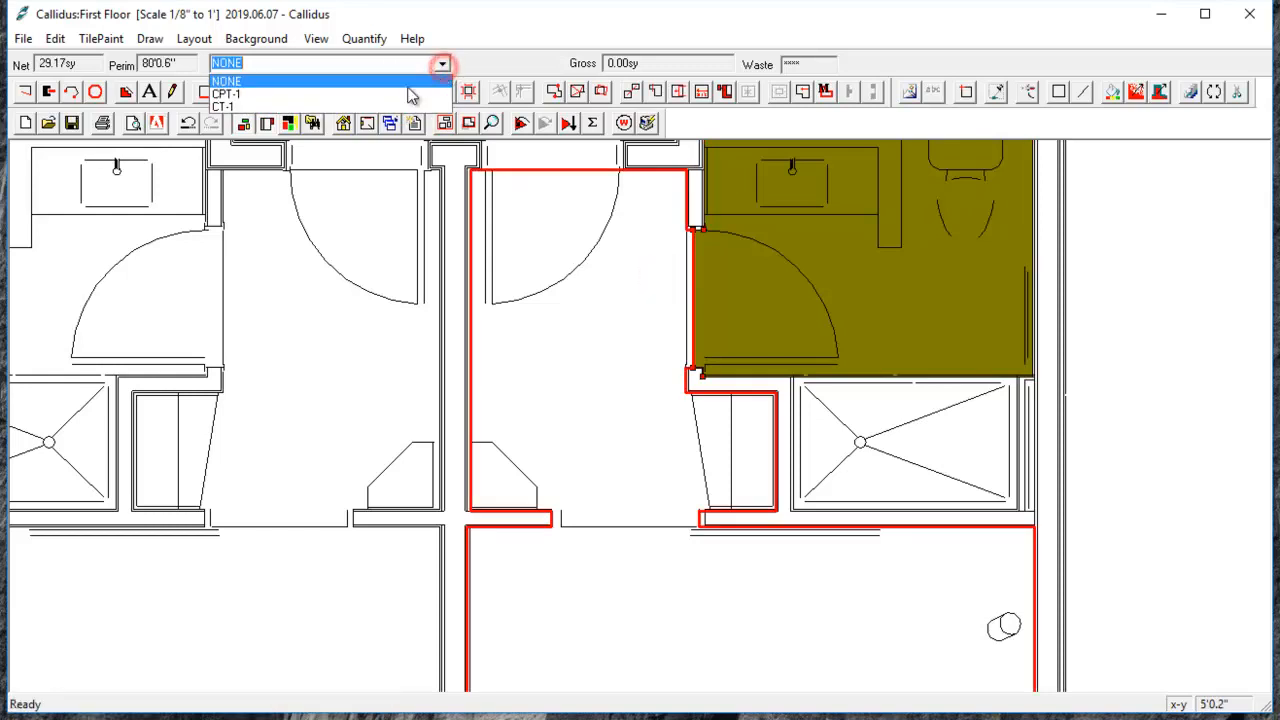
click(408, 92)
click(567, 246)
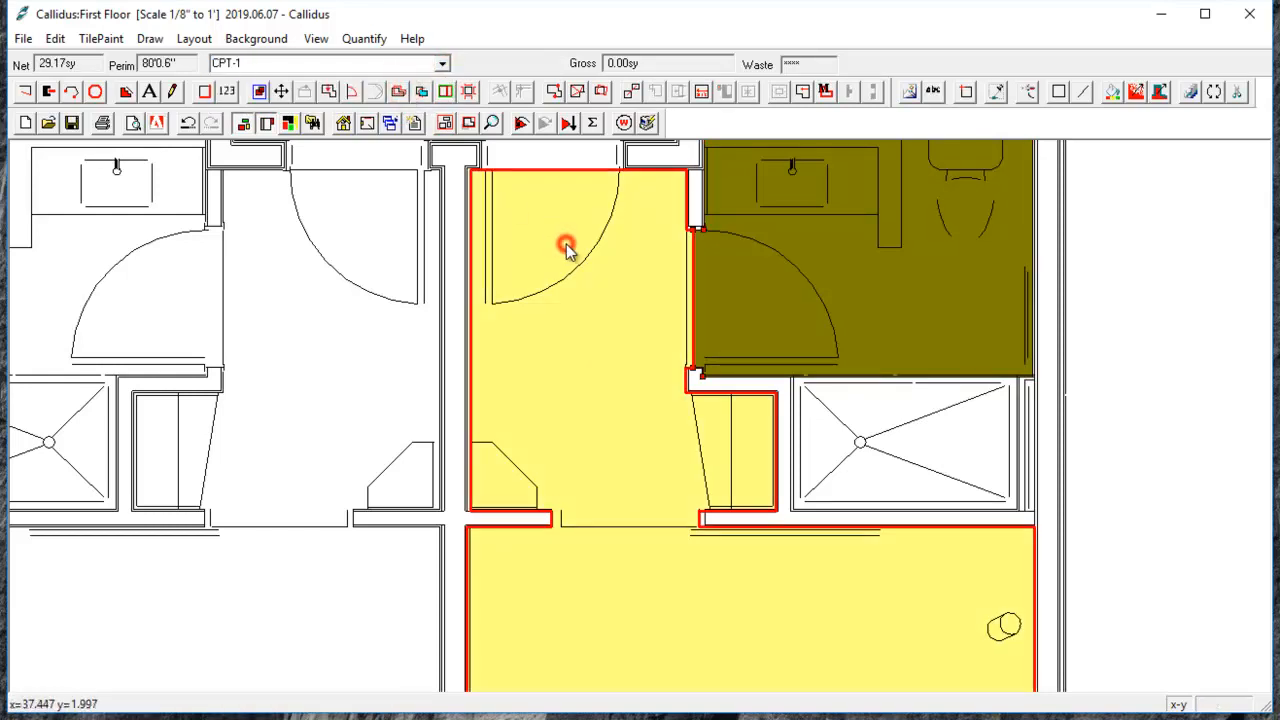
Join the bathroom and the main room back into a single room at the bathroom doorway
scroll(573, 245, down, 1)
drag(573, 245, 500, 337)
scroll(584, 605, up, 2)
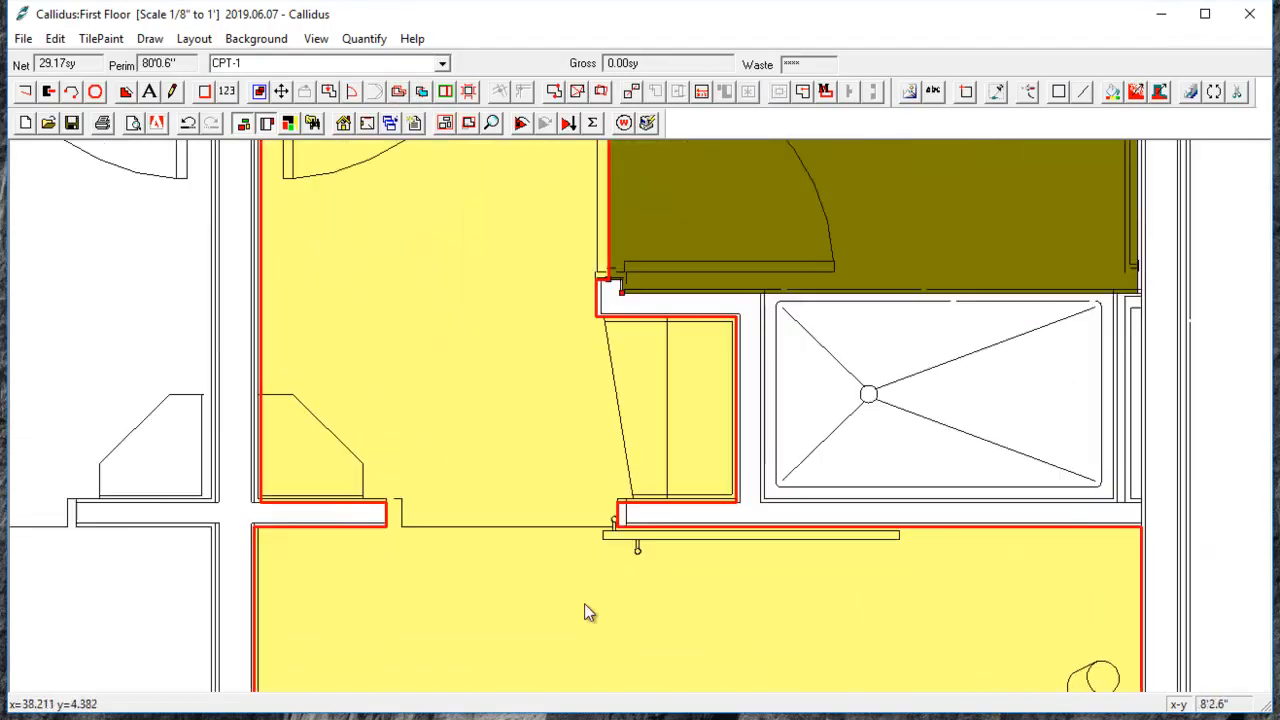
scroll(483, 209, up, 1)
drag(483, 209, 374, 557)
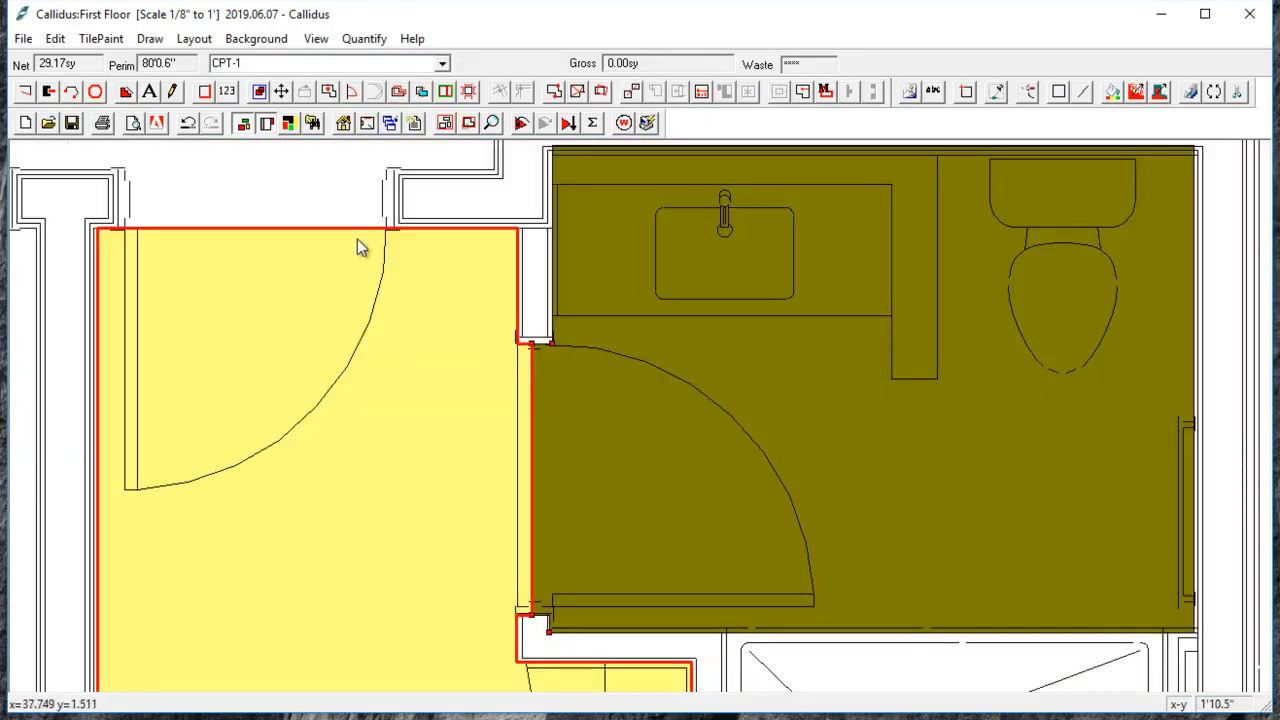
click(446, 91)
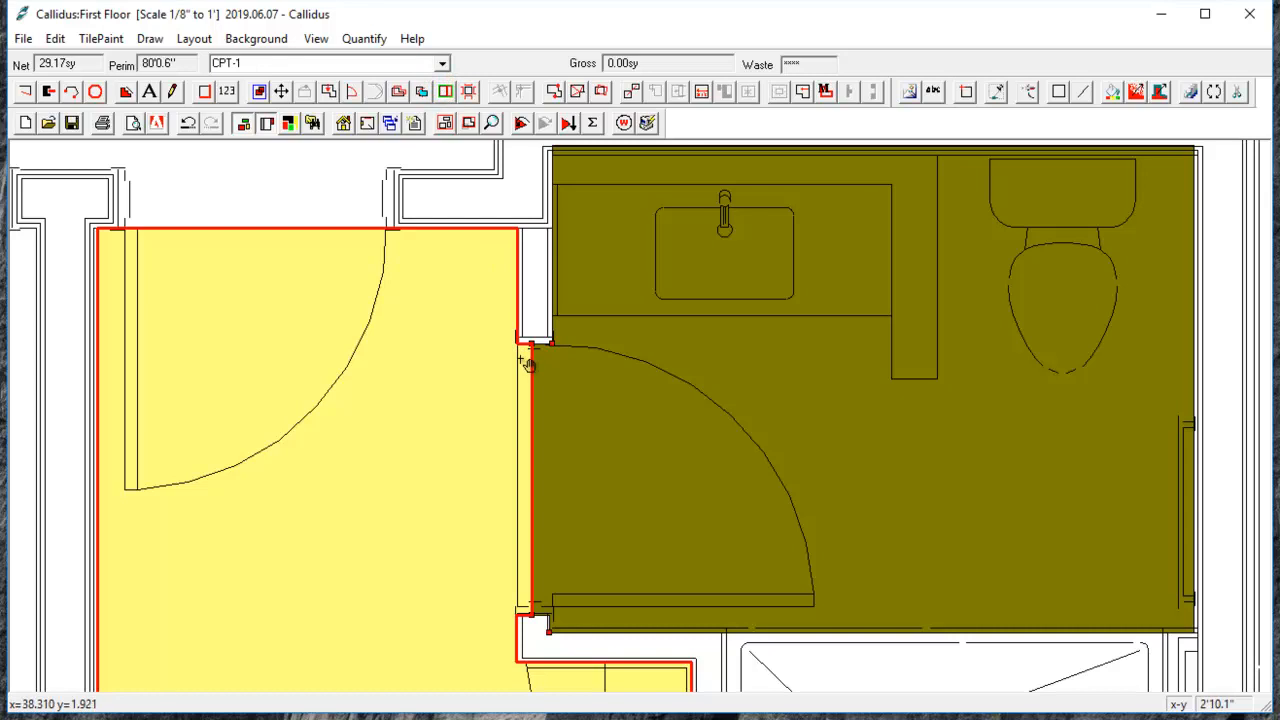
click(521, 351)
click(521, 605)
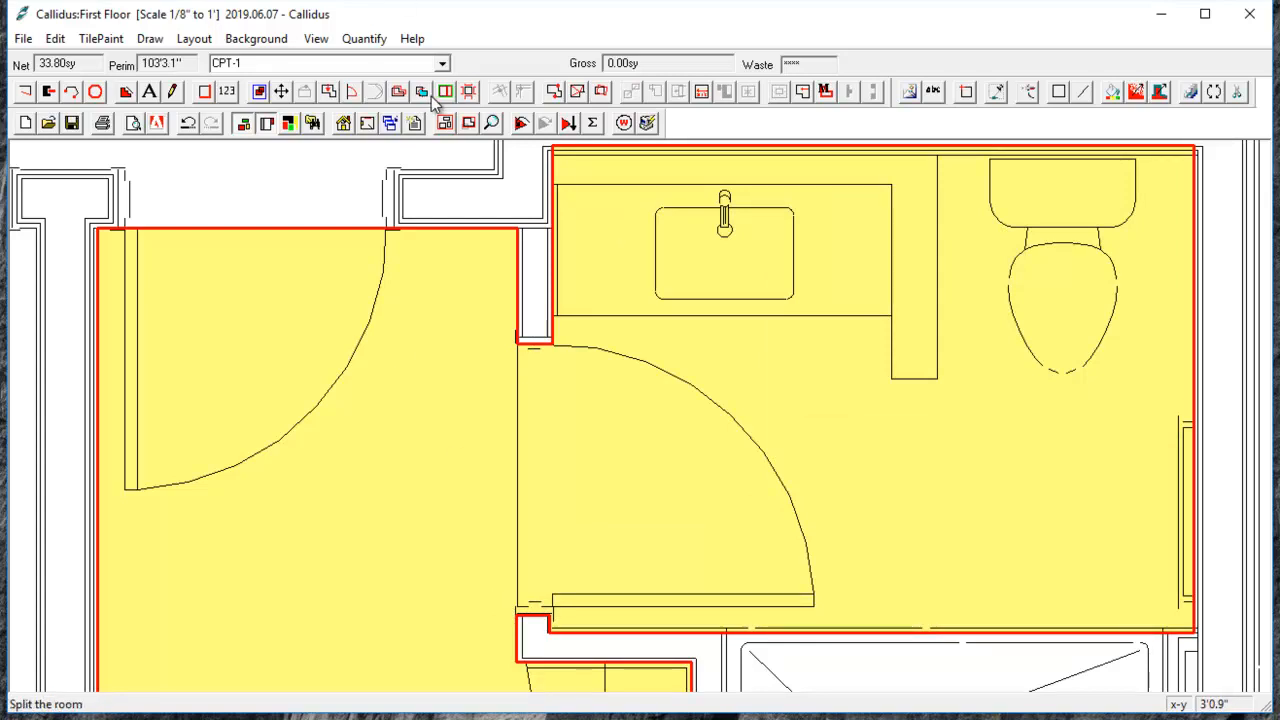
Split the bathroom from the main room along the centre of the wall at the bathroom doorway
click(422, 91)
click(535, 267)
click(438, 615)
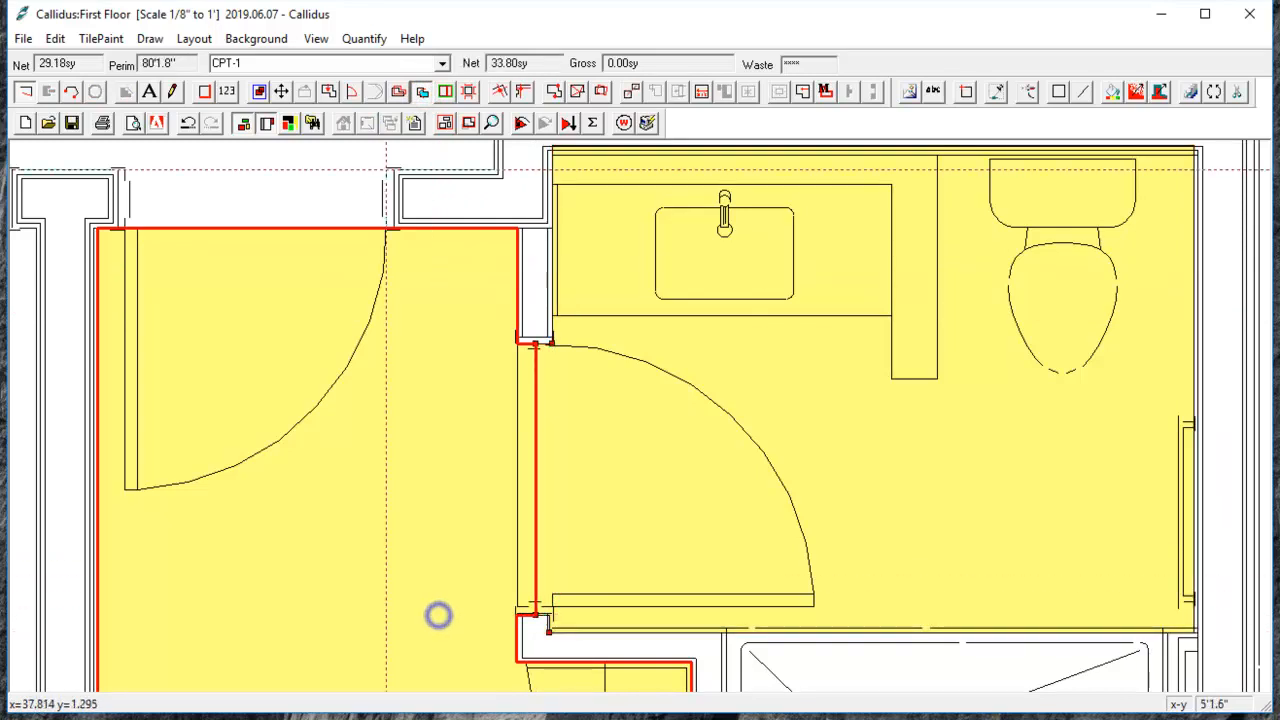
Join the two split areas into one room again across the bathroom doorway
click(445, 91)
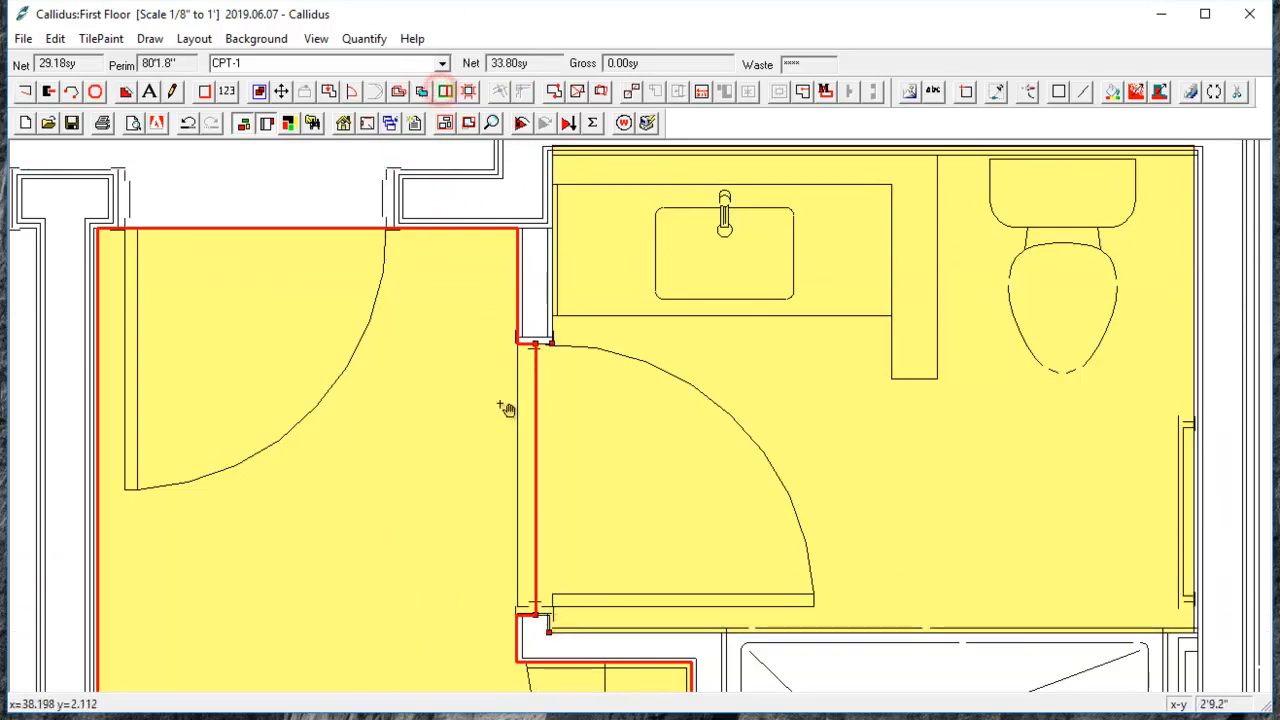
click(542, 355)
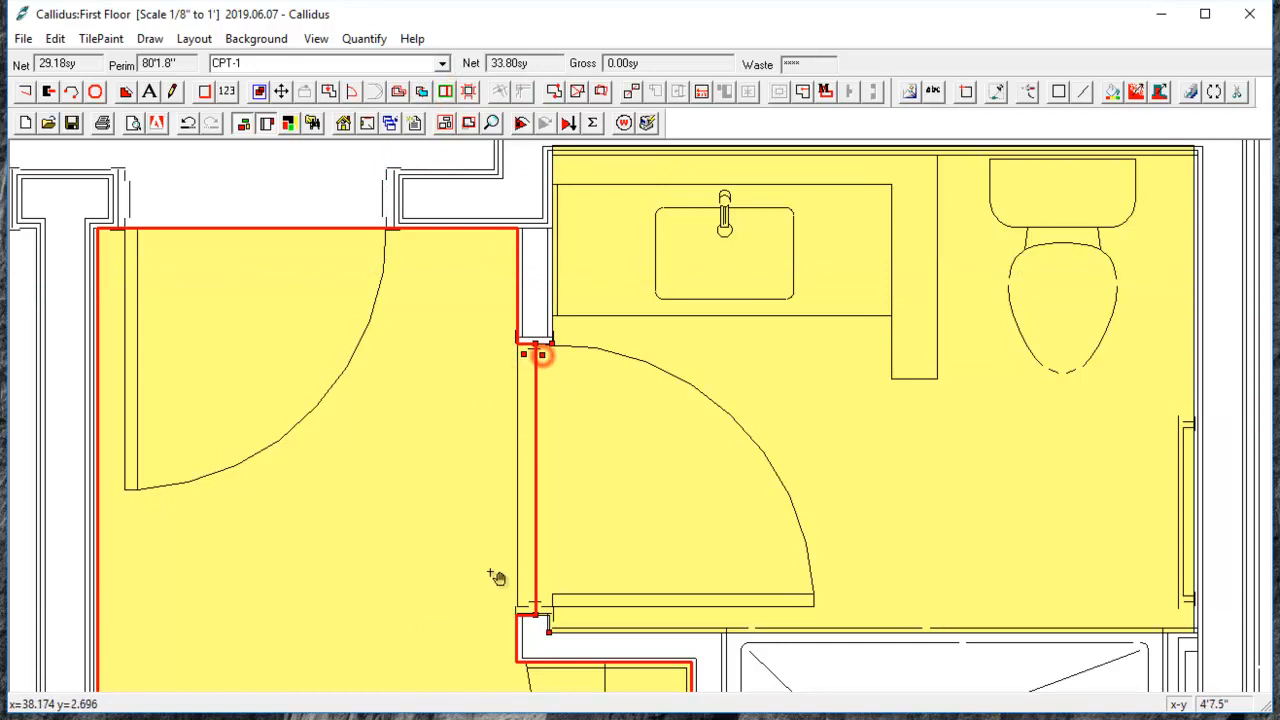
click(517, 602)
click(553, 606)
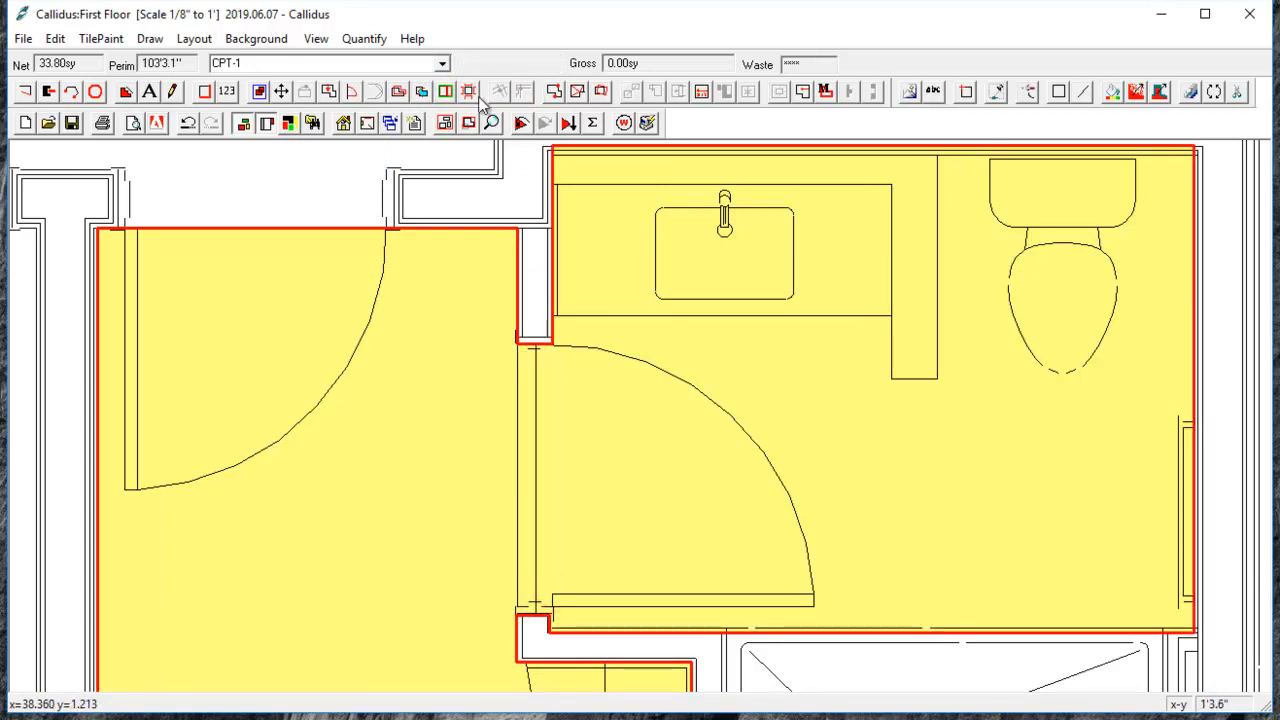
Split the room with a vertical line through the middle of the bathroom doorway's wall thickness
click(430, 90)
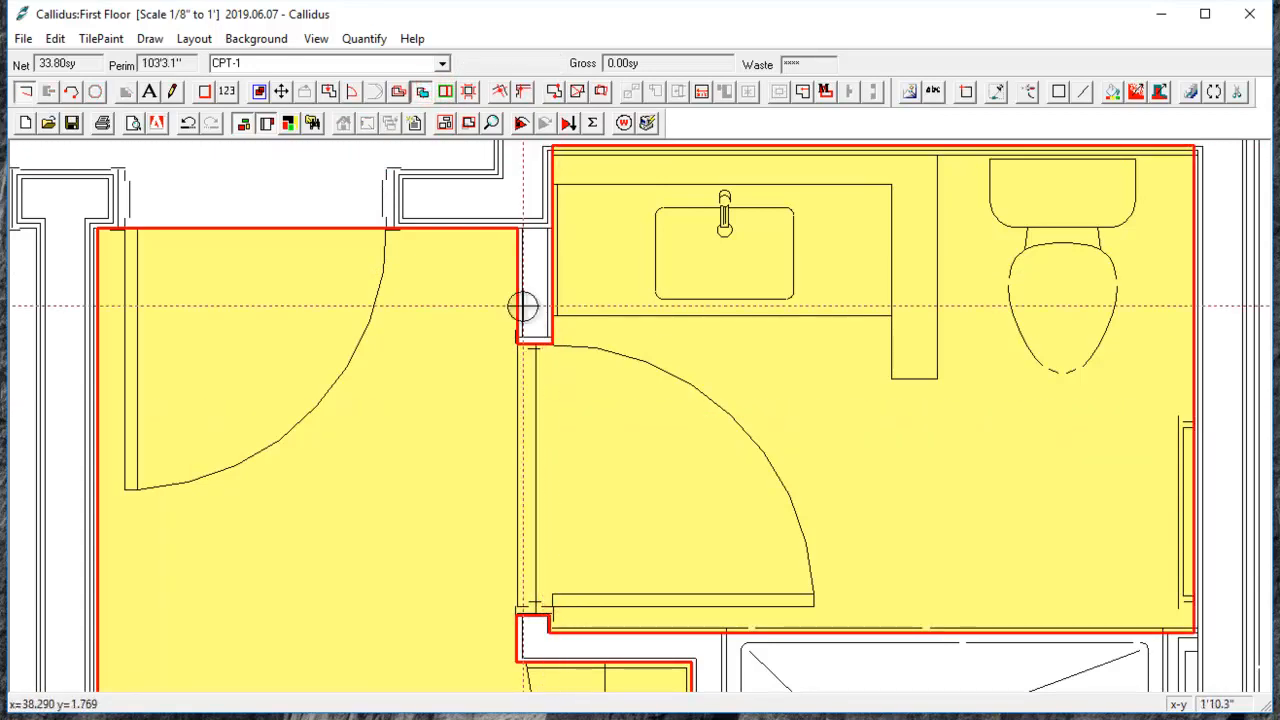
click(535, 298)
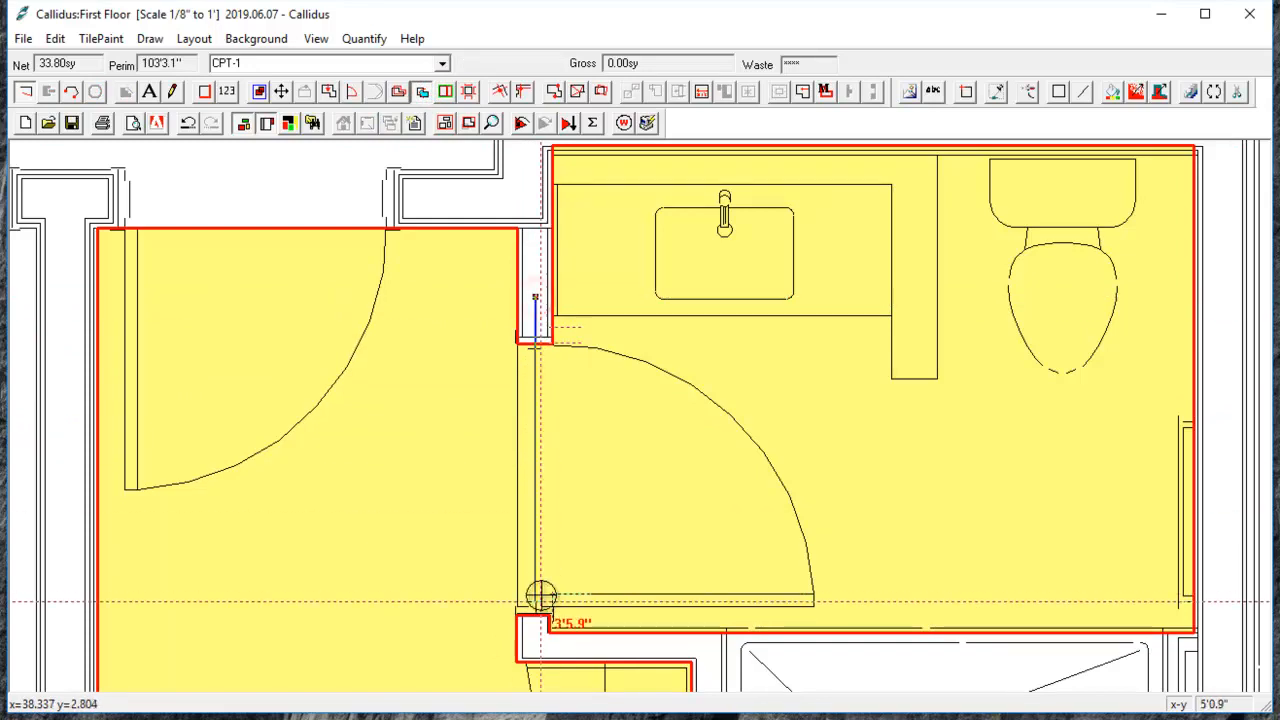
click(535, 631)
Assign the CT-1 floor covering to the bathroom, then select the main room
click(631, 338)
click(441, 63)
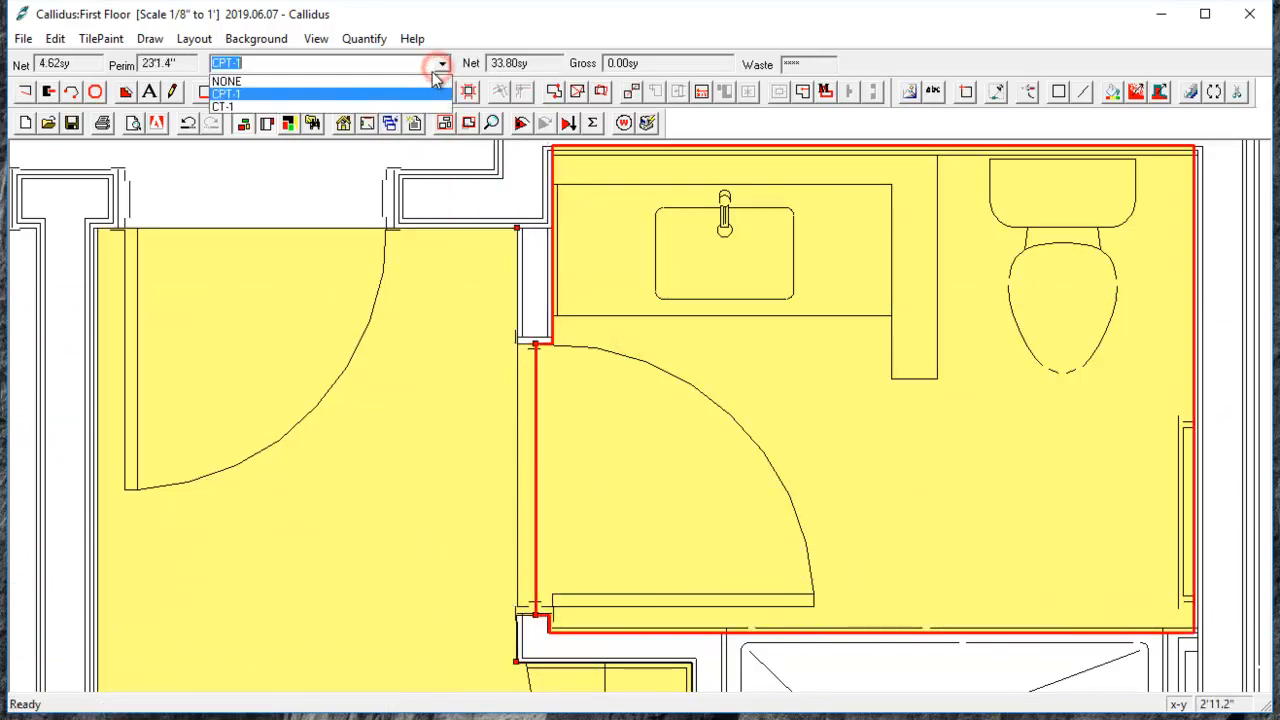
click(419, 96)
click(393, 176)
Shift the main room's short edge above the bathroom doorway slightly toward the bathroom, onto the adjacent wall line
scroll(393, 176, down, 3)
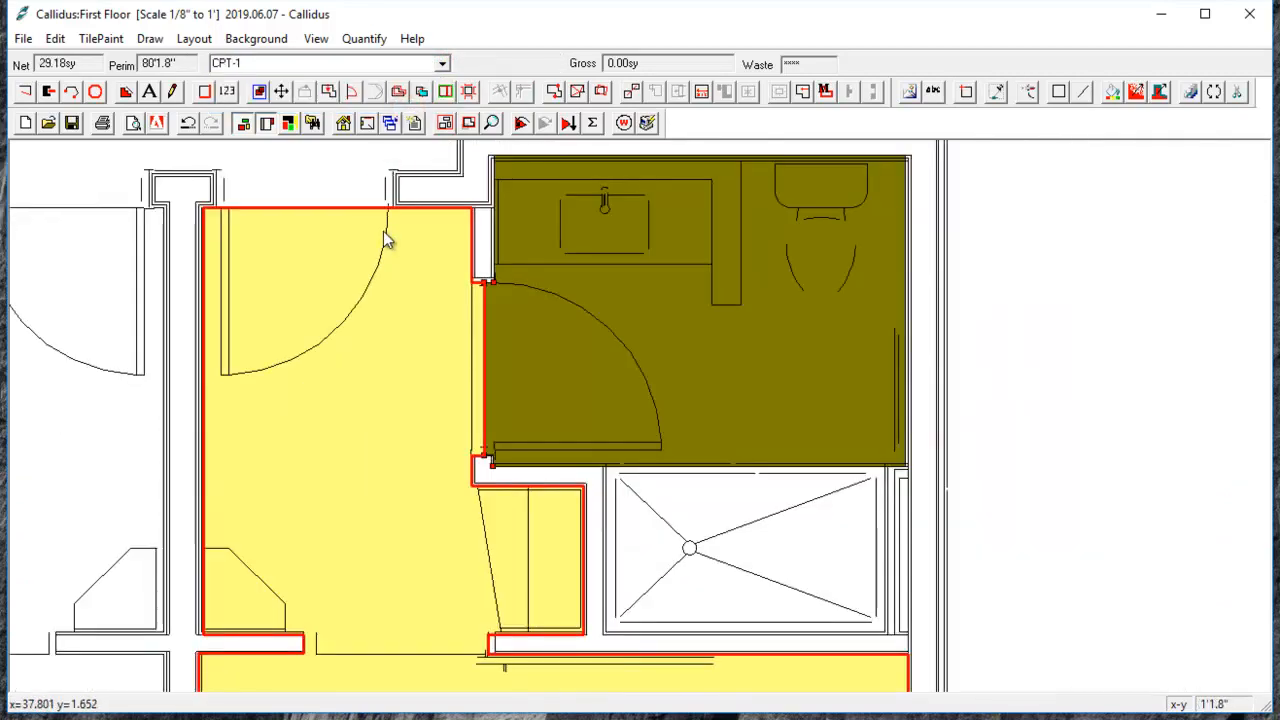
drag(383, 231, 638, 284)
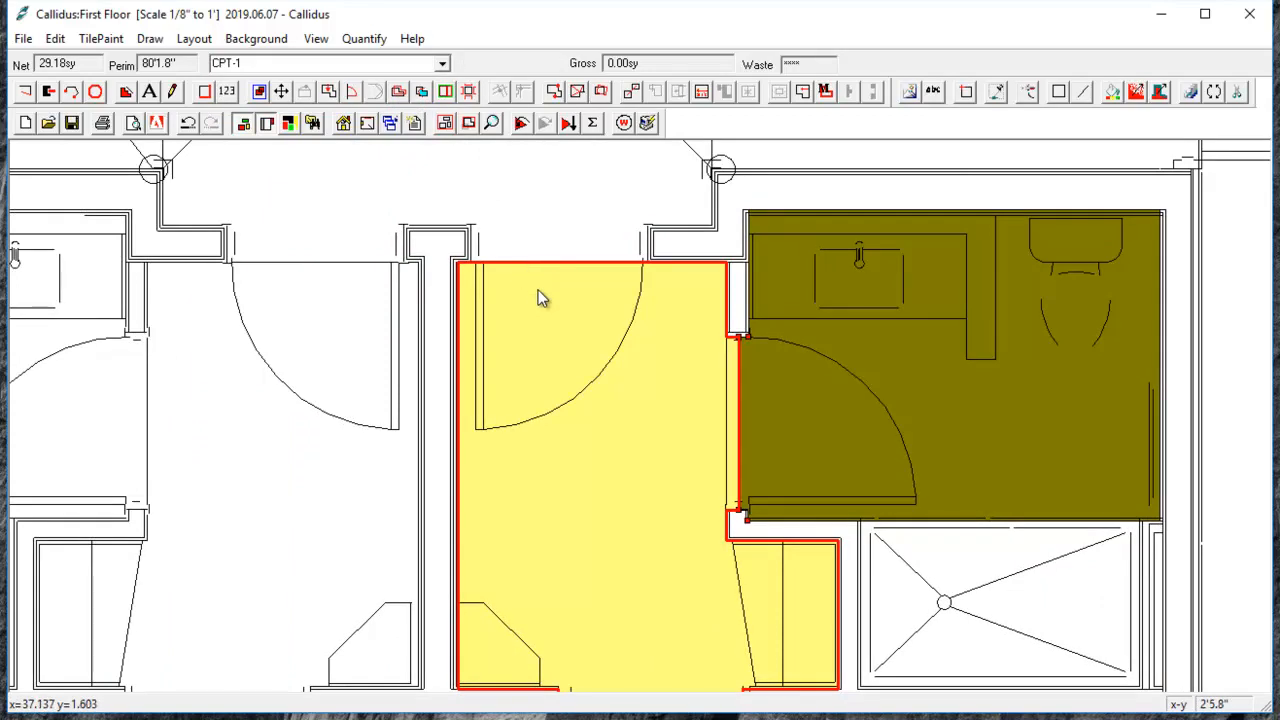
click(331, 97)
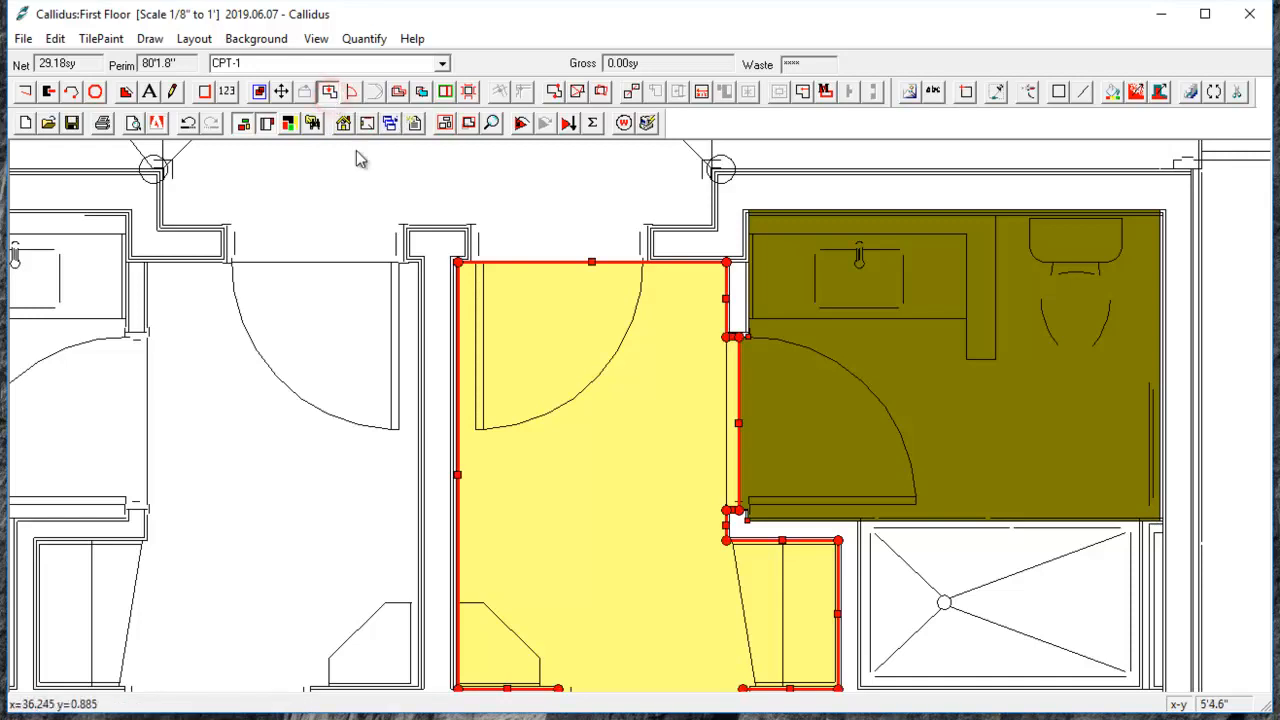
scroll(608, 270, up, 2)
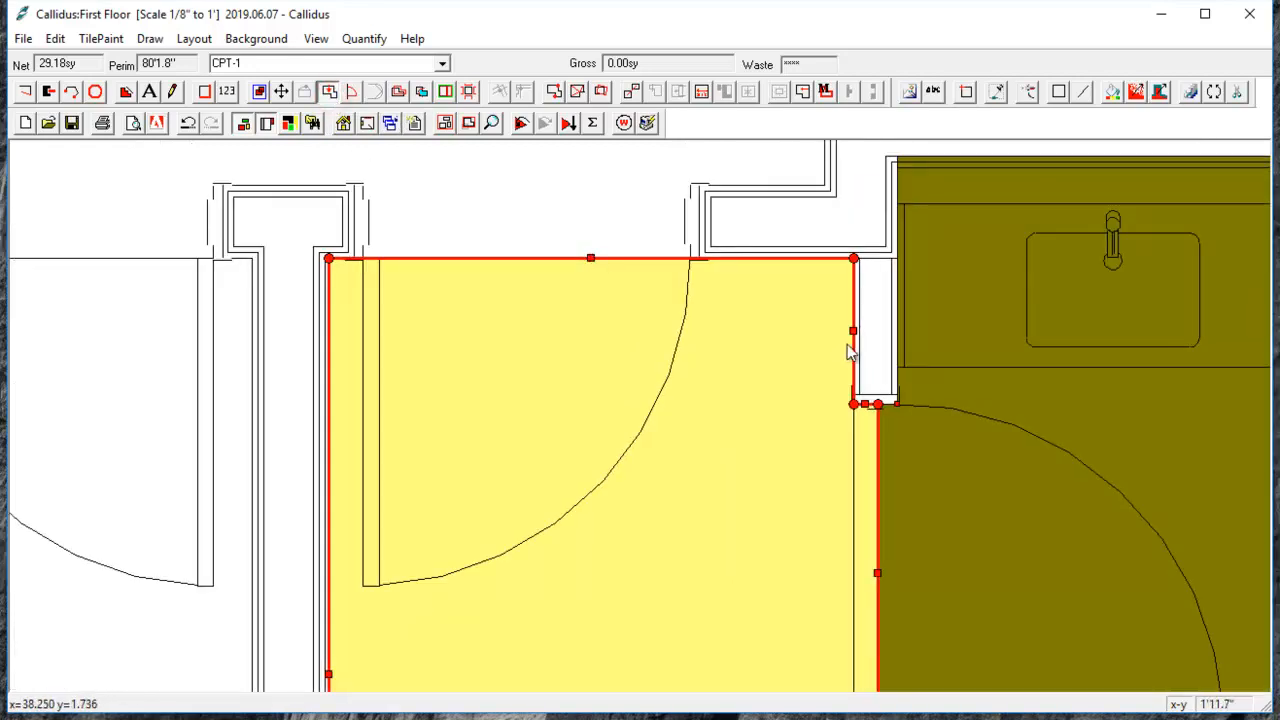
drag(853, 340, 857, 335)
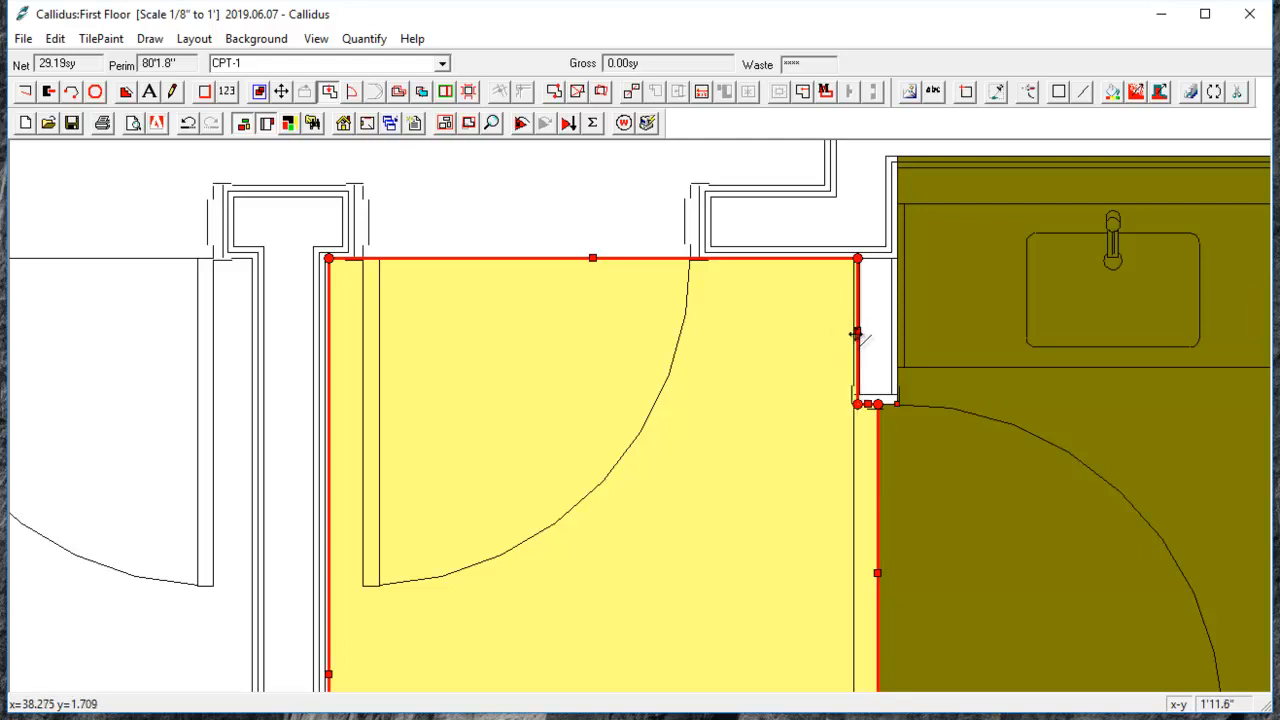
Add a 3' wide door with a 3" drop to the main room's entrance edge and align it with the door opening
click(509, 260)
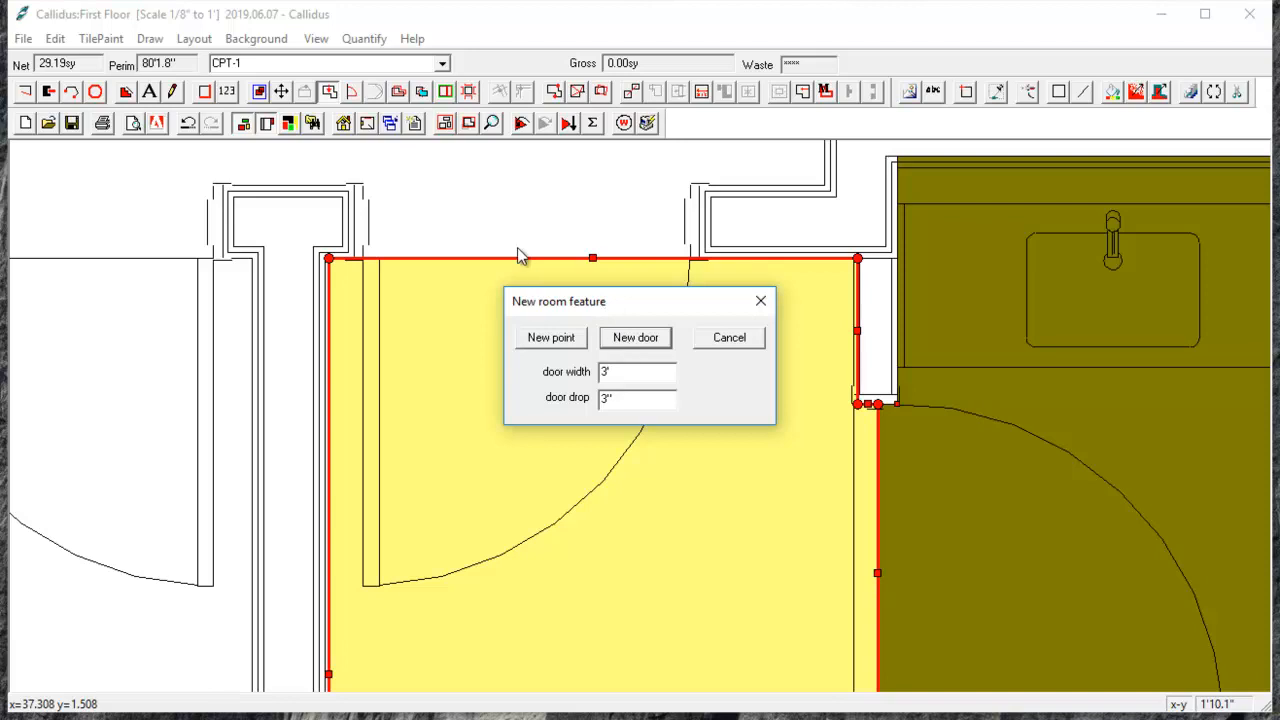
key(Return)
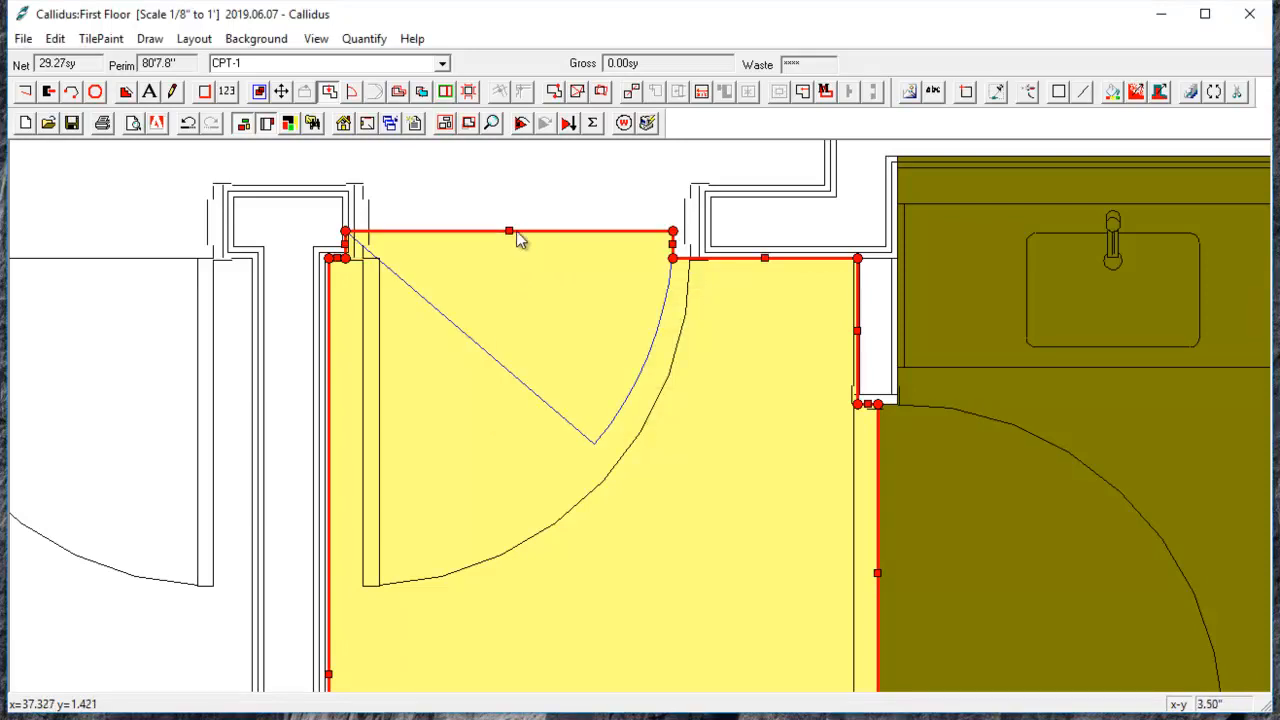
scroll(386, 271, up, 2)
drag(313, 220, 346, 220)
scroll(990, 233, down, 2)
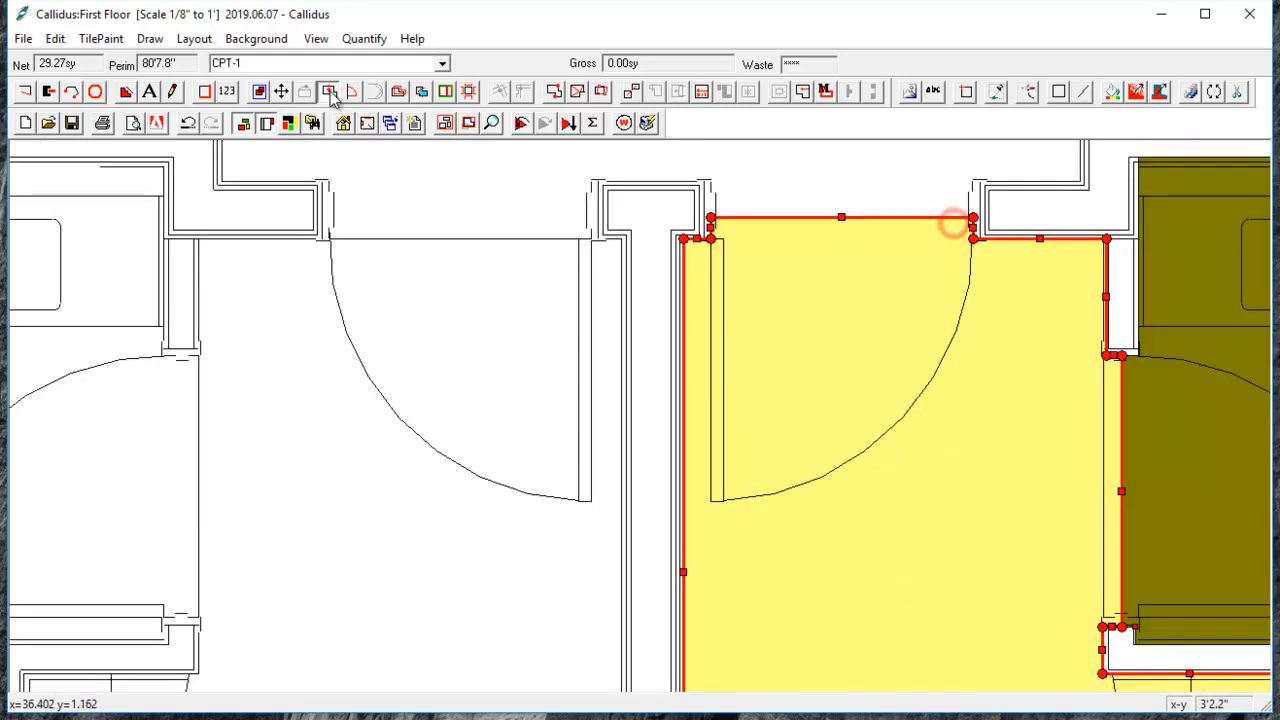
scroll(874, 335, down, 2)
scroll(874, 335, down, 1)
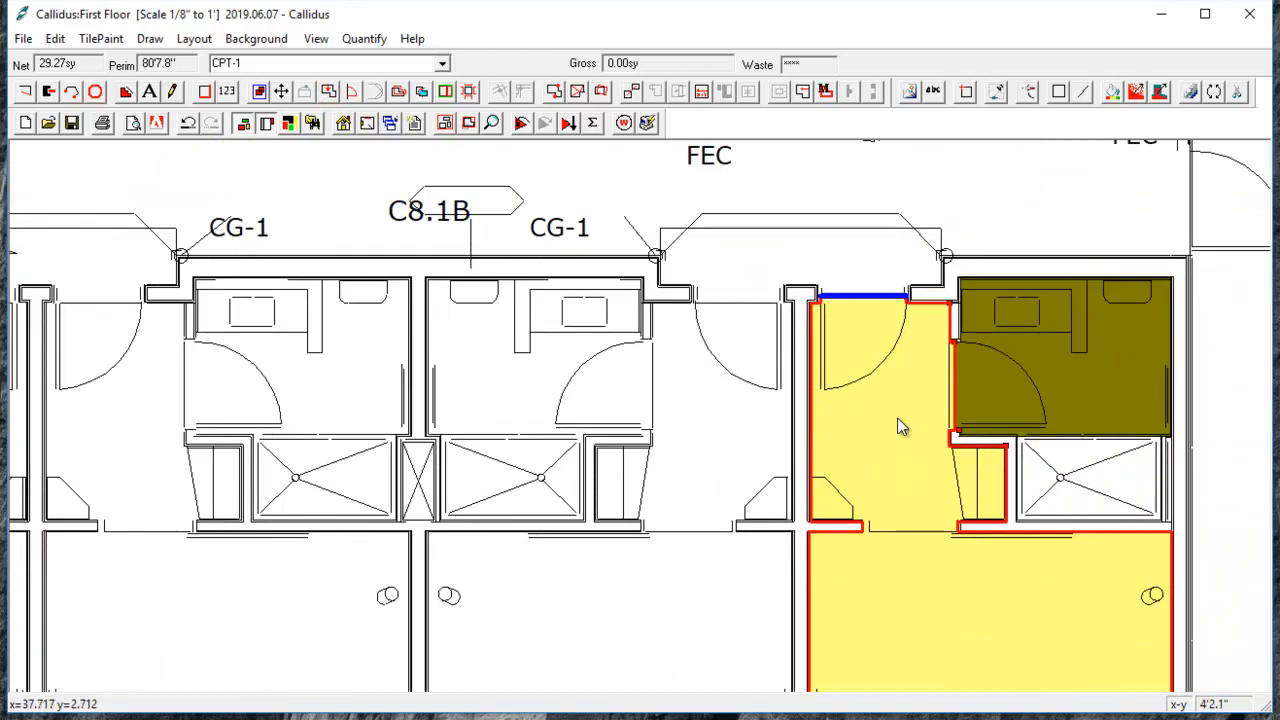
Edit the main room's closet points so that the outline runs in front of the closet, excluding it from the room
drag(898, 421, 658, 155)
scroll(745, 228, up, 3)
drag(744, 203, 716, 334)
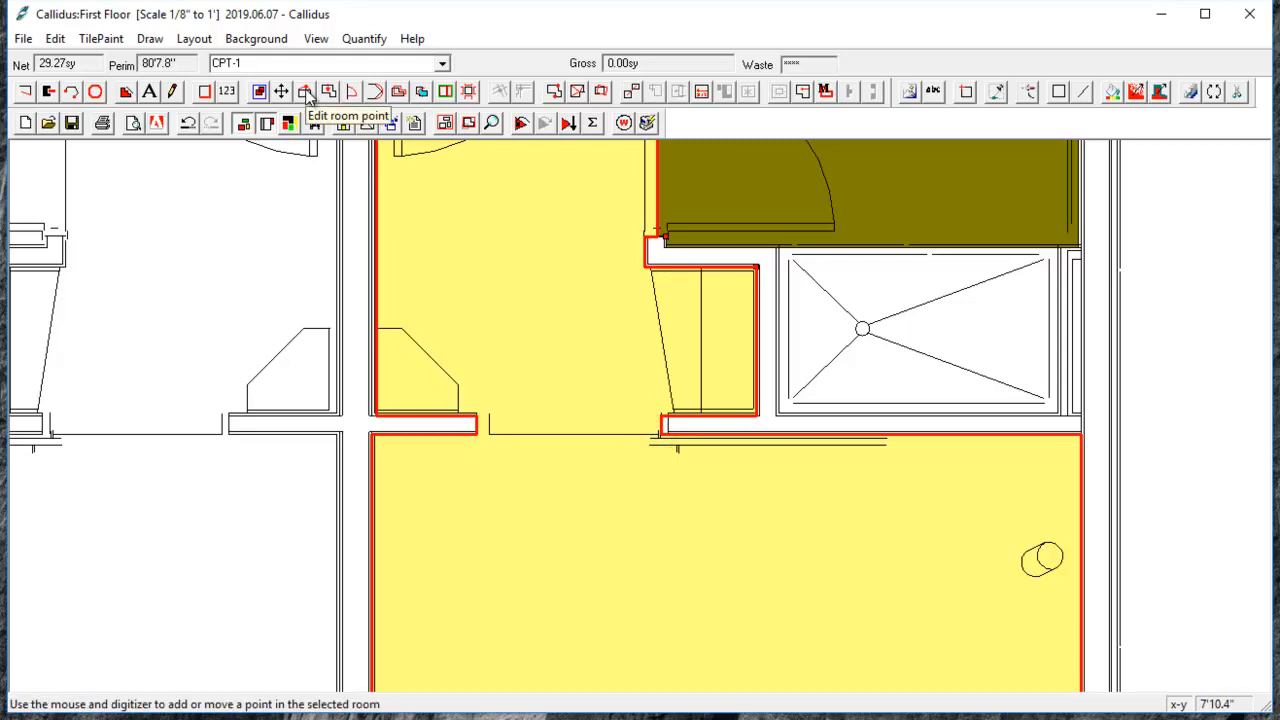
click(307, 92)
drag(600, 186, 588, 413)
click(660, 408)
click(662, 434)
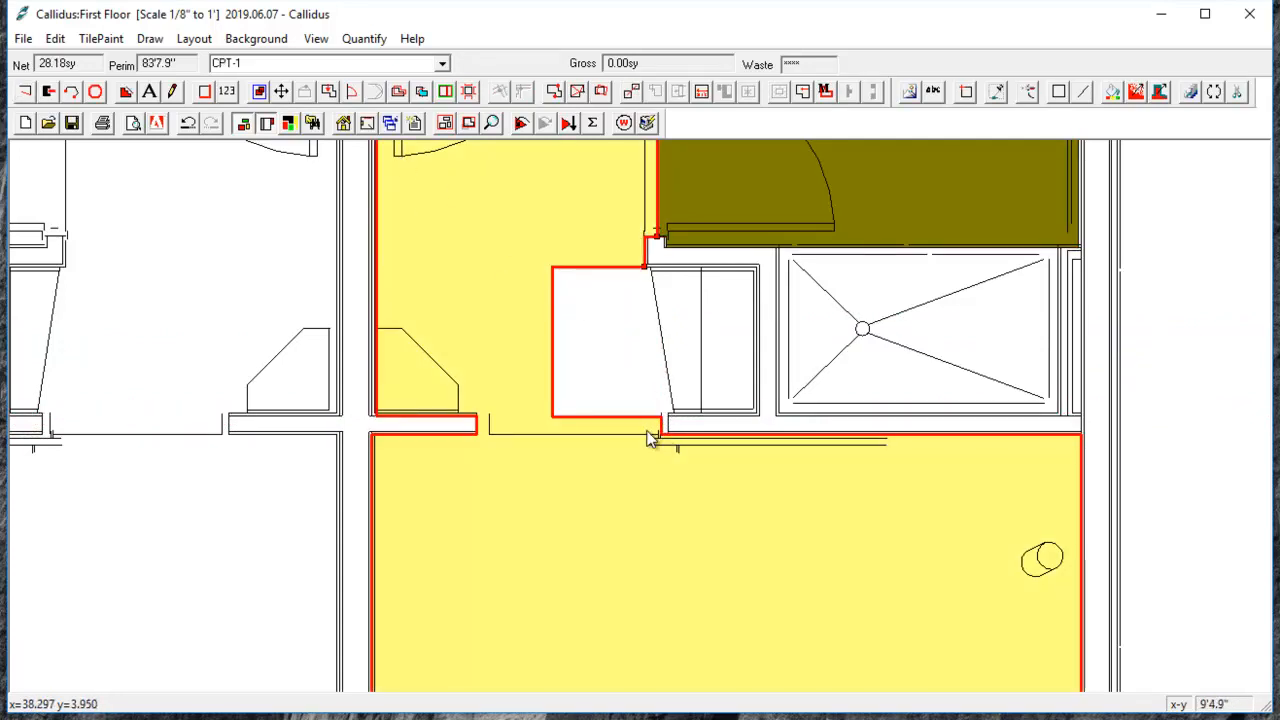
Redraw the main room's outline around the closet's back corners so that the closet is included again
click(312, 122)
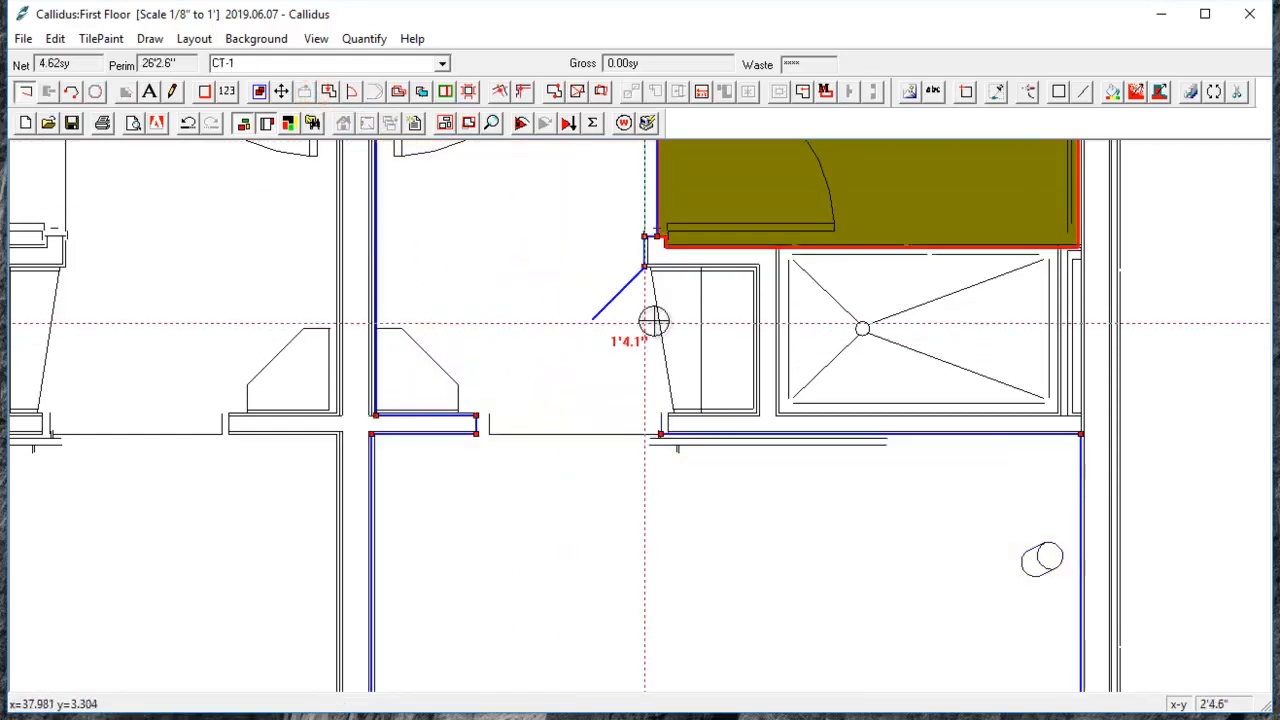
click(757, 266)
click(758, 416)
click(720, 423)
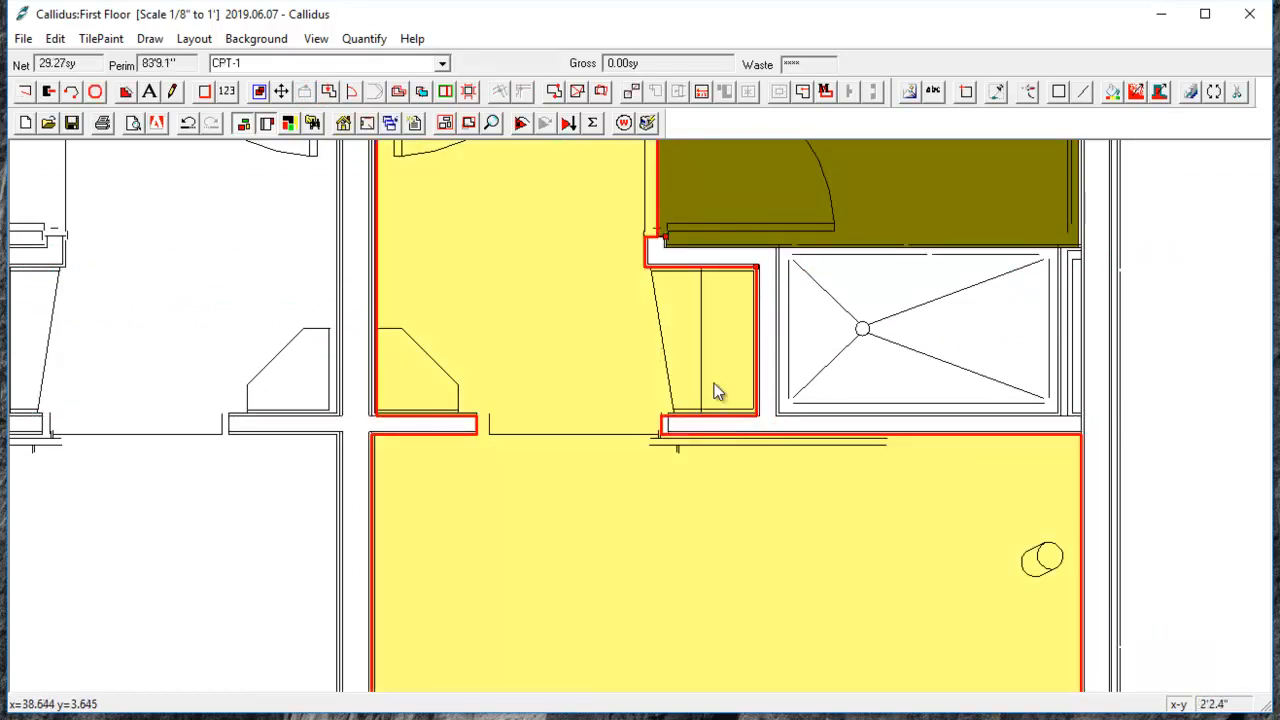
Copy the main room together with its bathroom and place the copy over the adjacent 332 SQFT room
scroll(434, 300, down, 3)
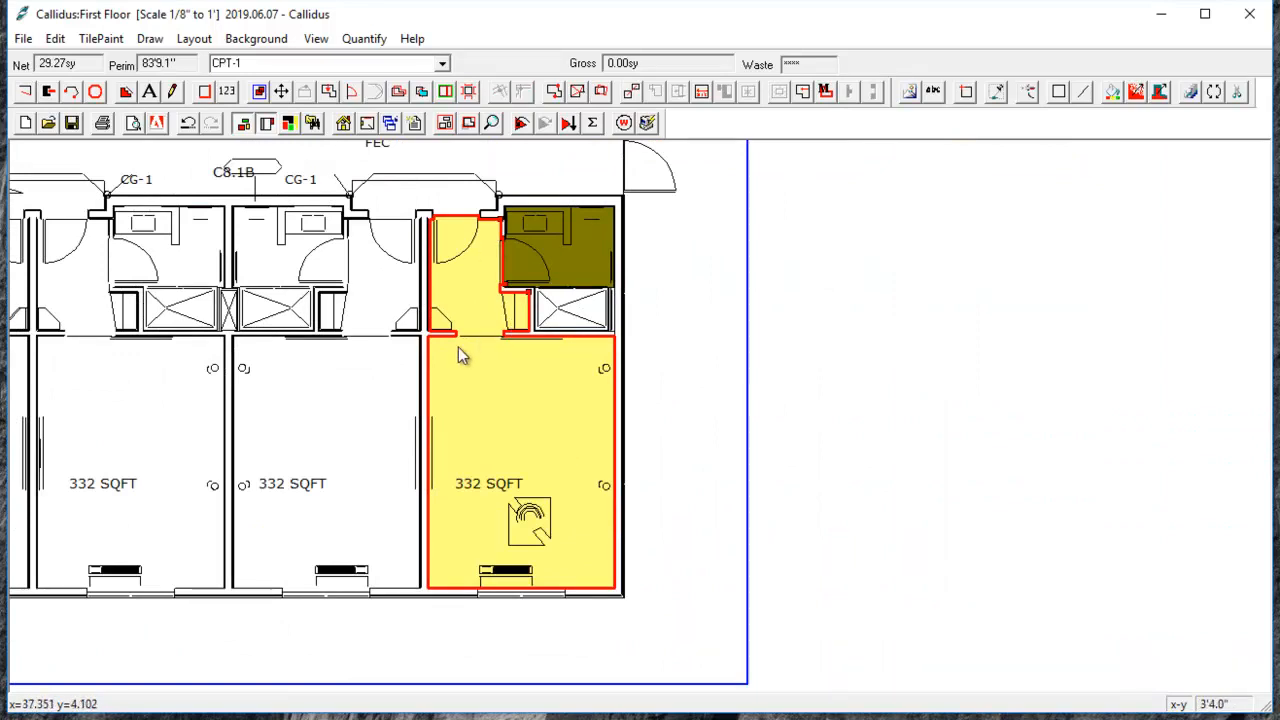
click(258, 91)
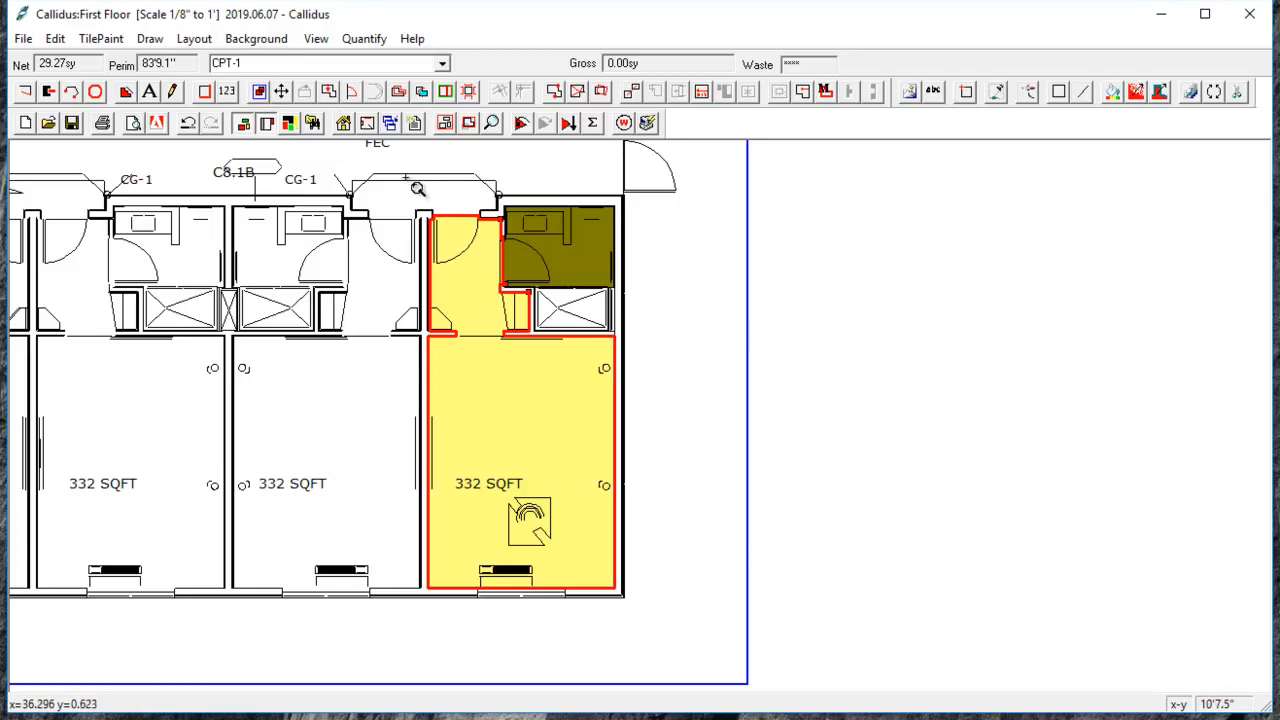
drag(404, 173, 648, 631)
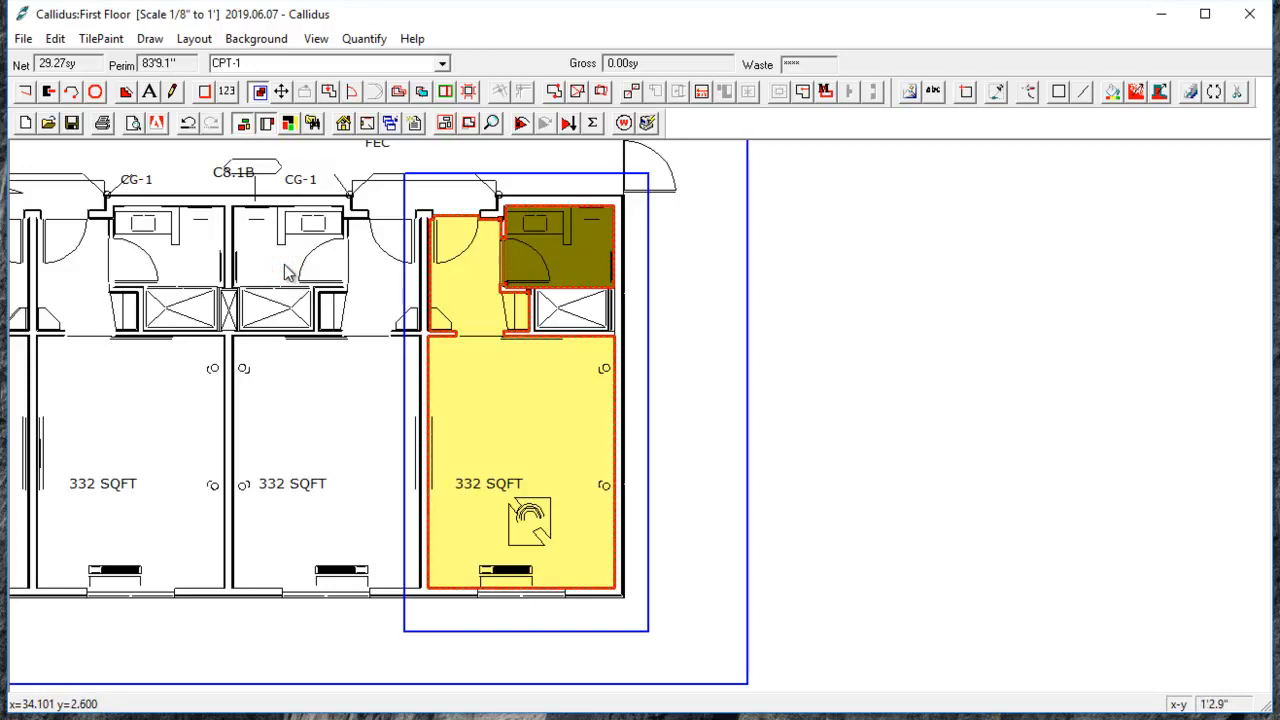
key(ctrl+v)
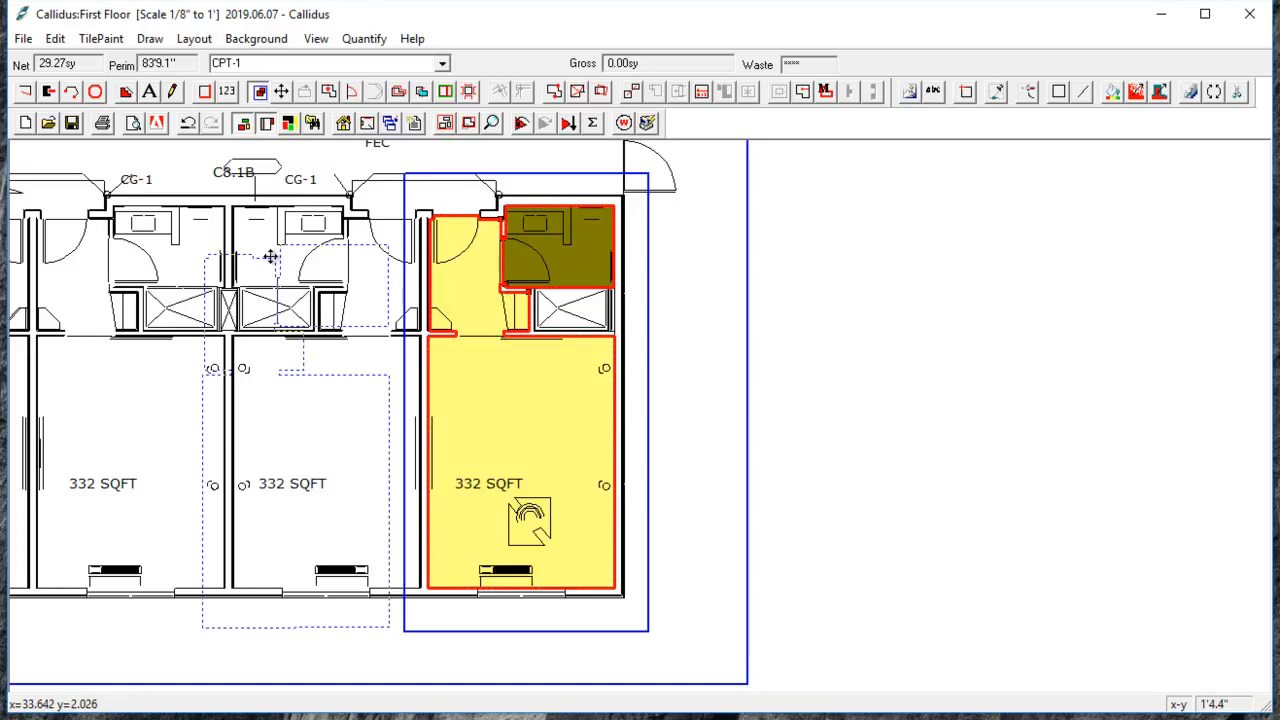
click(306, 206)
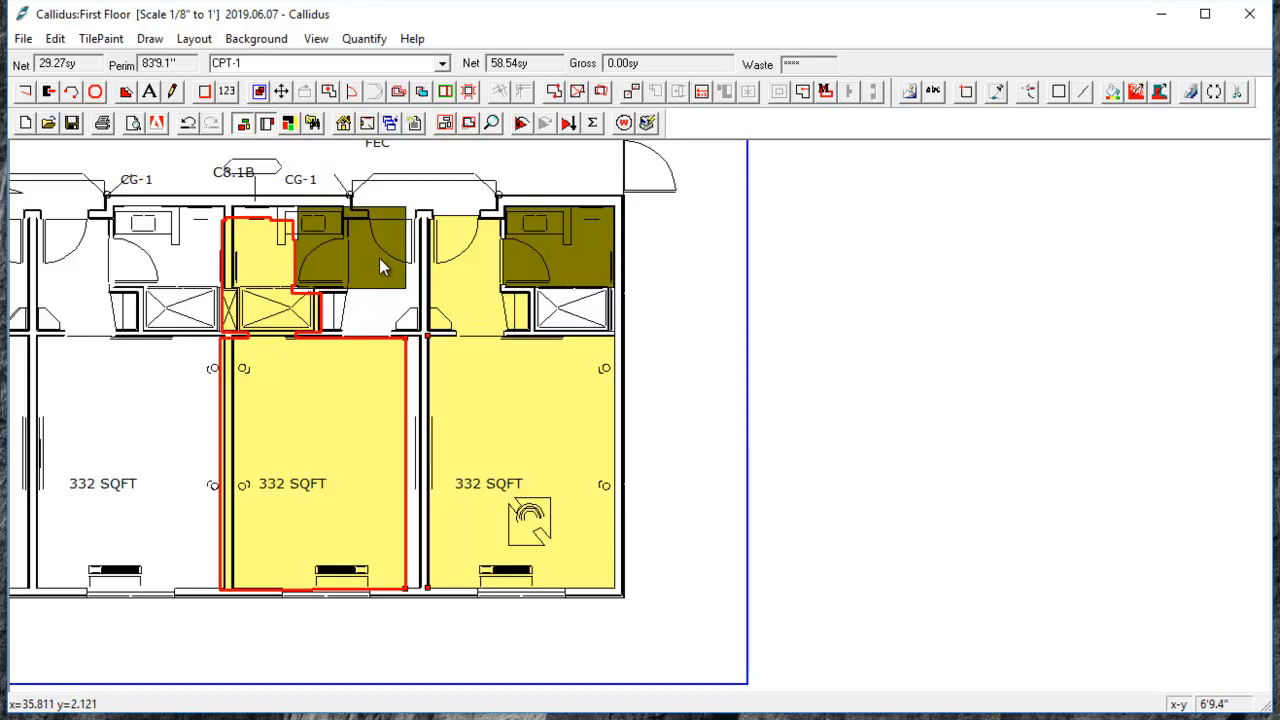
Select the copied main room and bathroom as a group and flip them left to right, accepting removal of base and door flags
click(259, 91)
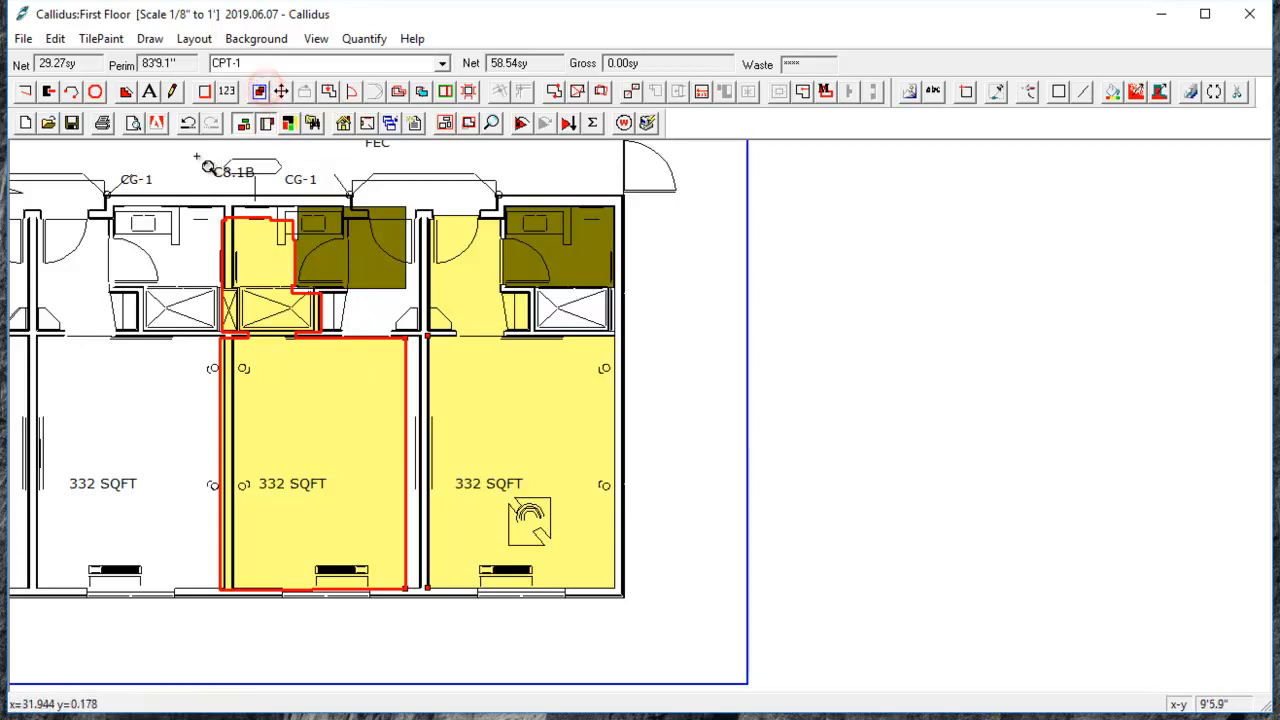
drag(185, 166, 425, 637)
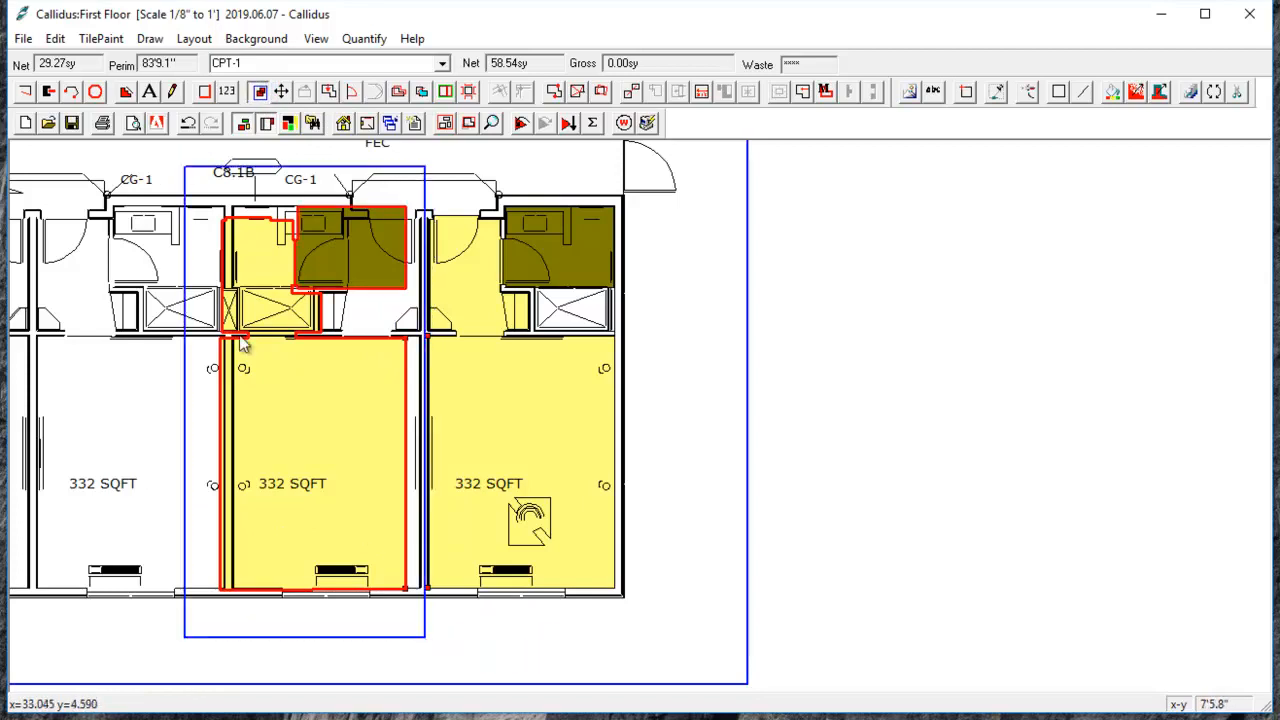
click(145, 40)
mouse_move(165, 135)
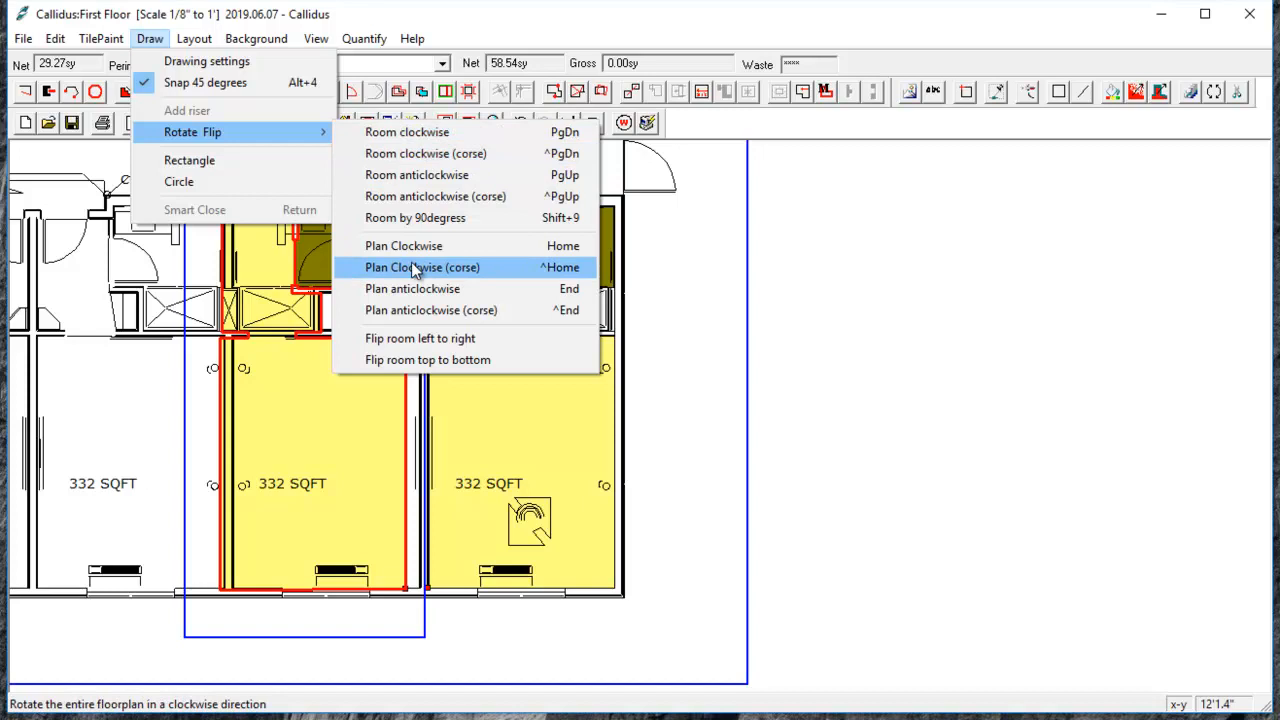
click(431, 338)
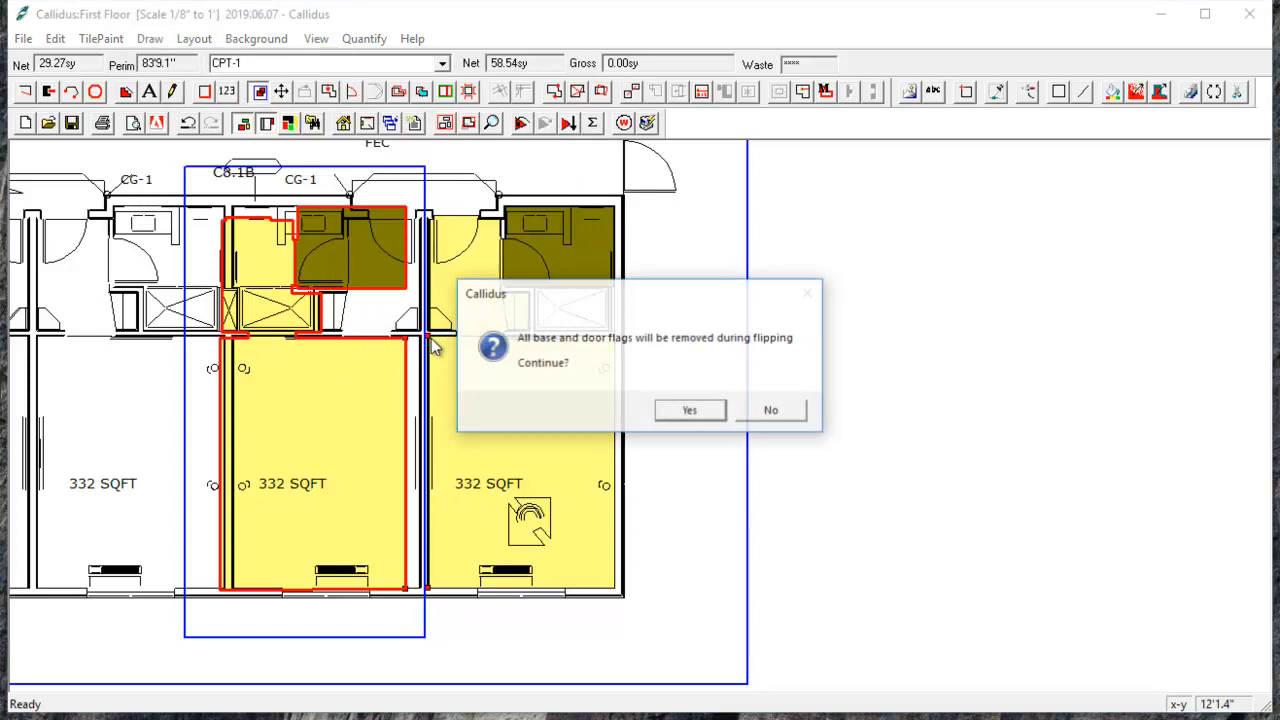
click(700, 420)
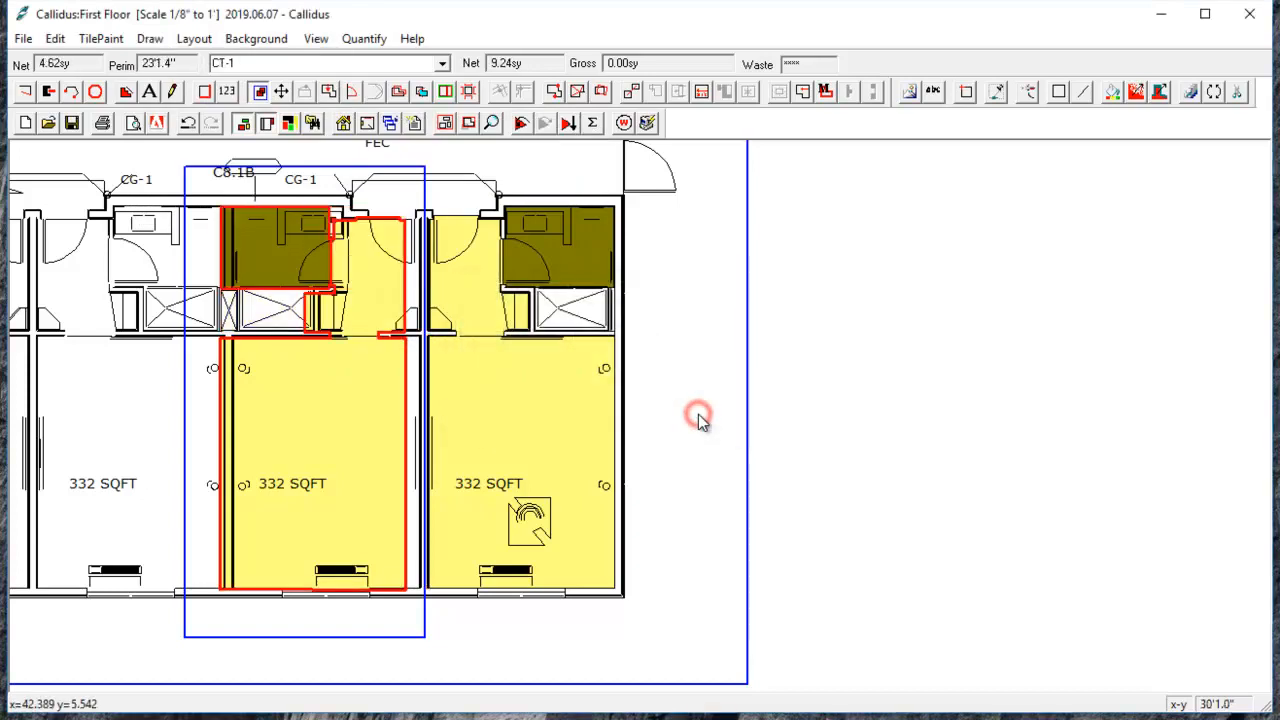
Move the flipped room group into exact alignment with the adjacent room's walls and entrance on the plan, then release the group selection
click(282, 93)
drag(353, 252, 363, 255)
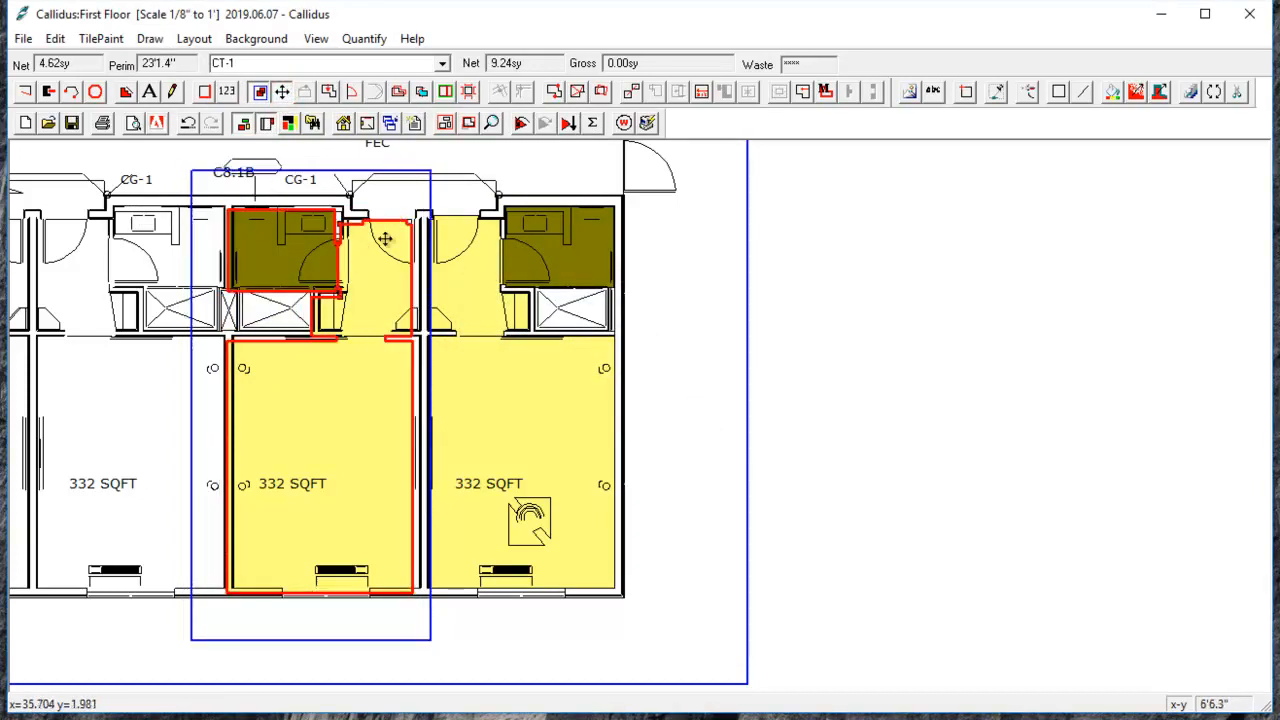
scroll(396, 226, up, 3)
scroll(396, 226, up, 2)
click(420, 277)
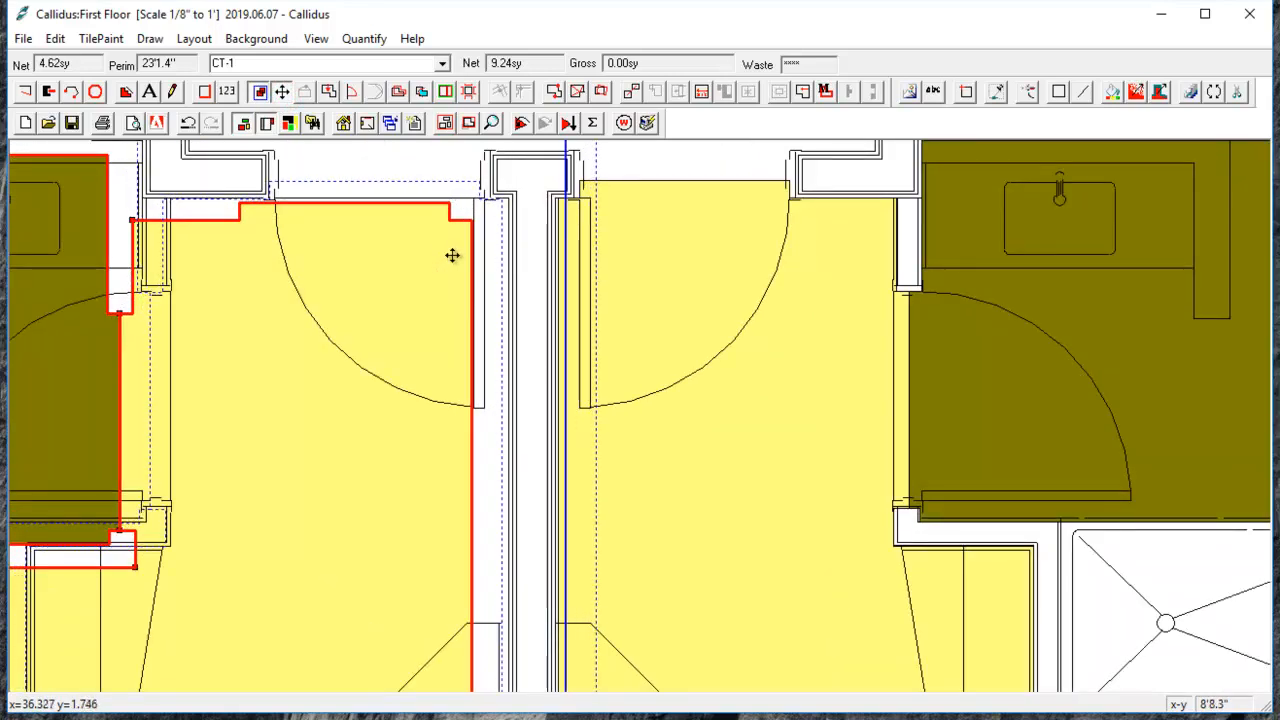
click(455, 253)
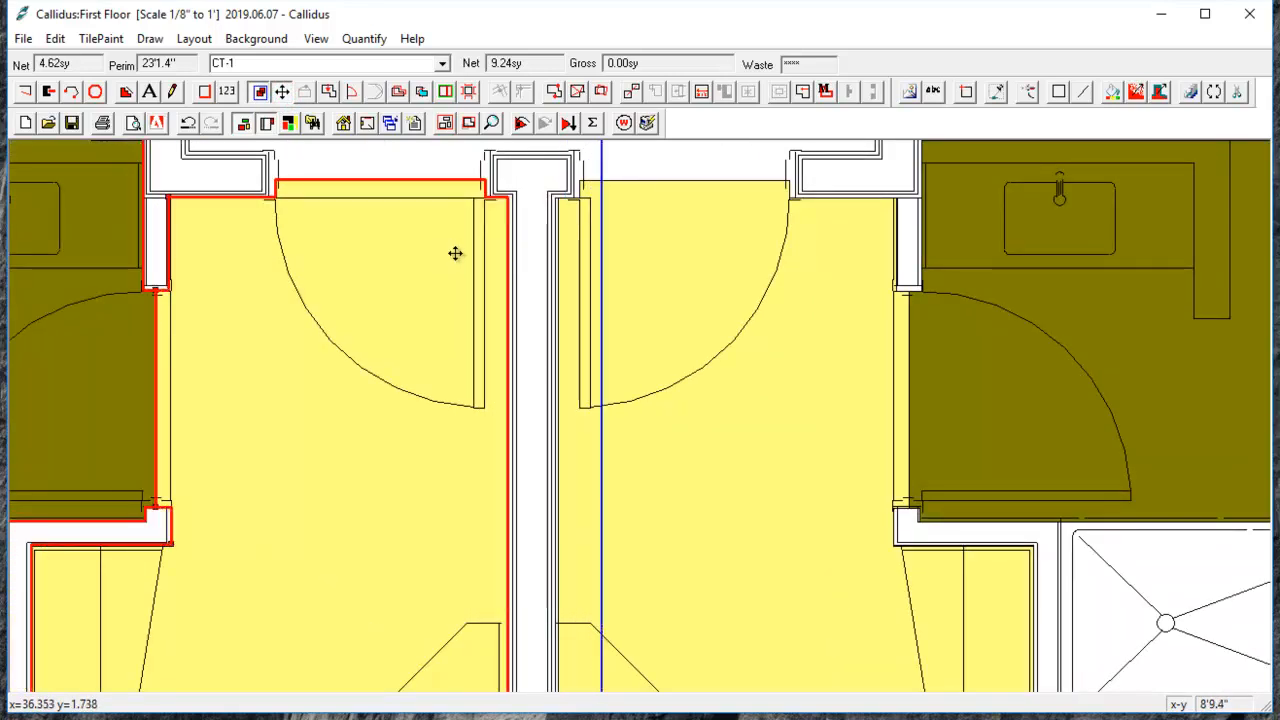
scroll(455, 253, down, 4)
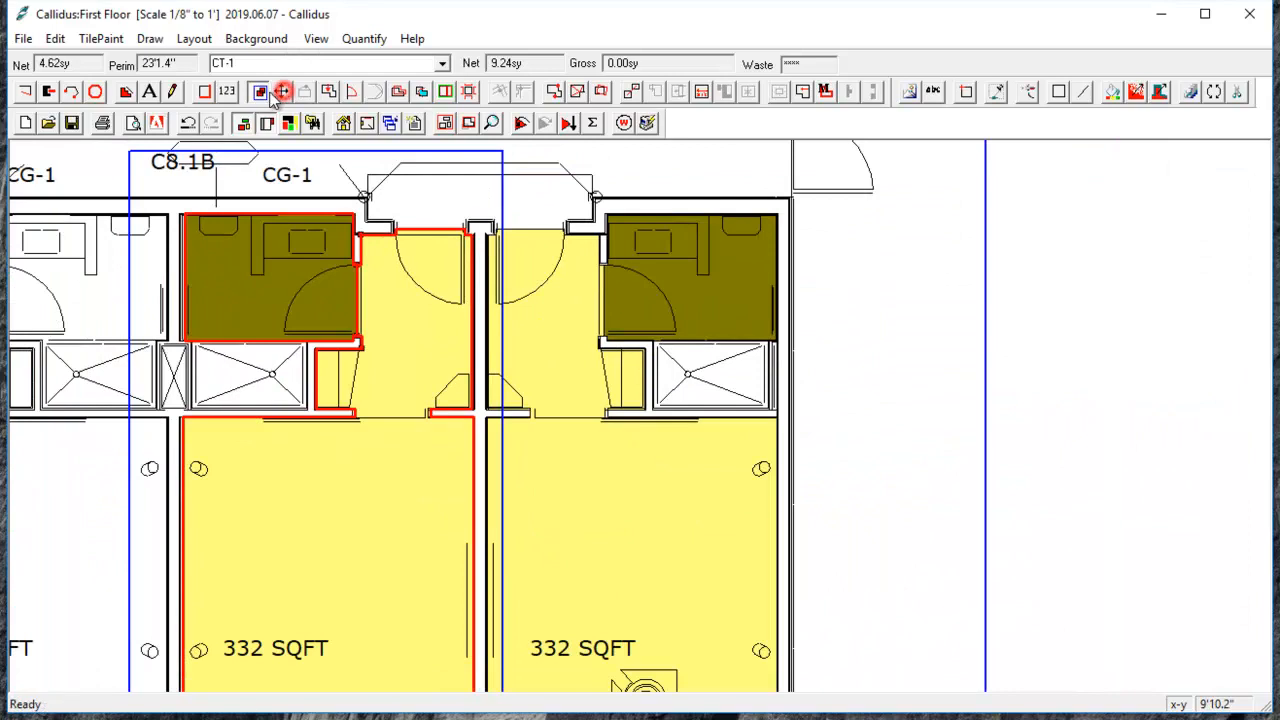
click(264, 94)
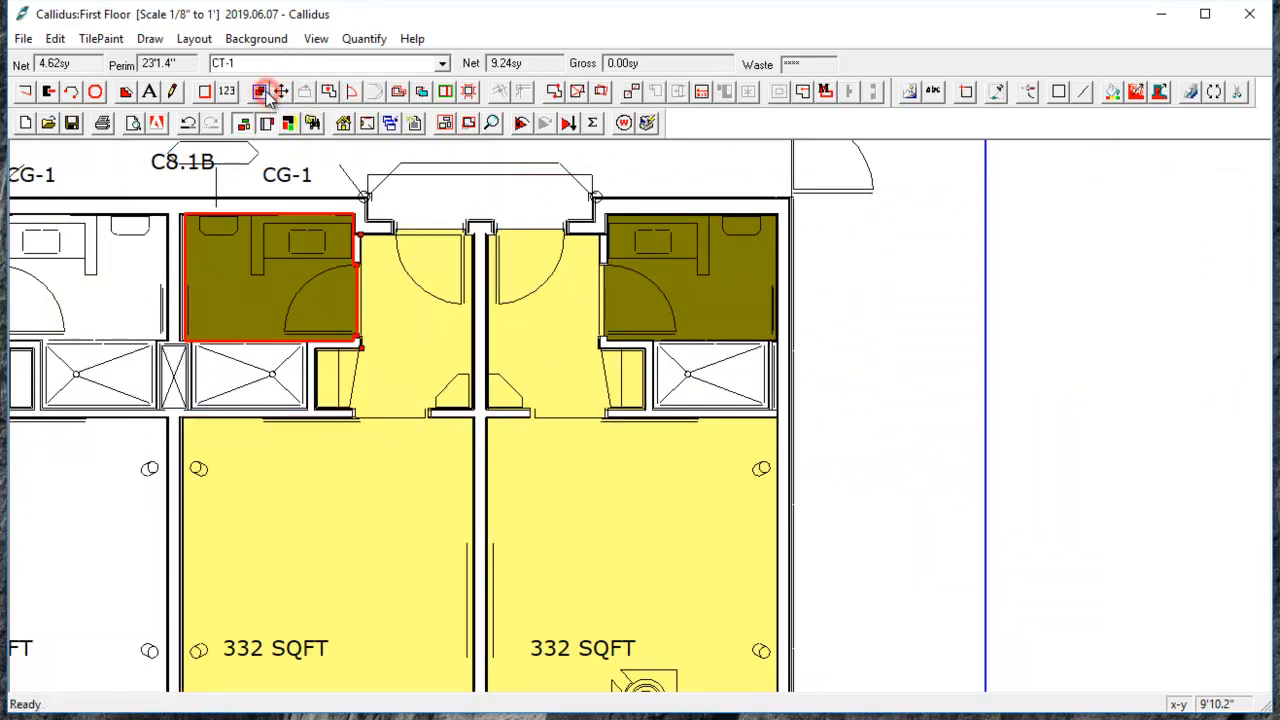
Group both covered 332 SQFT rooms with their bathrooms and copy them onto the adjacent pair of rooms, aligned to the plan's walls
click(258, 93)
scroll(205, 300, down, 3)
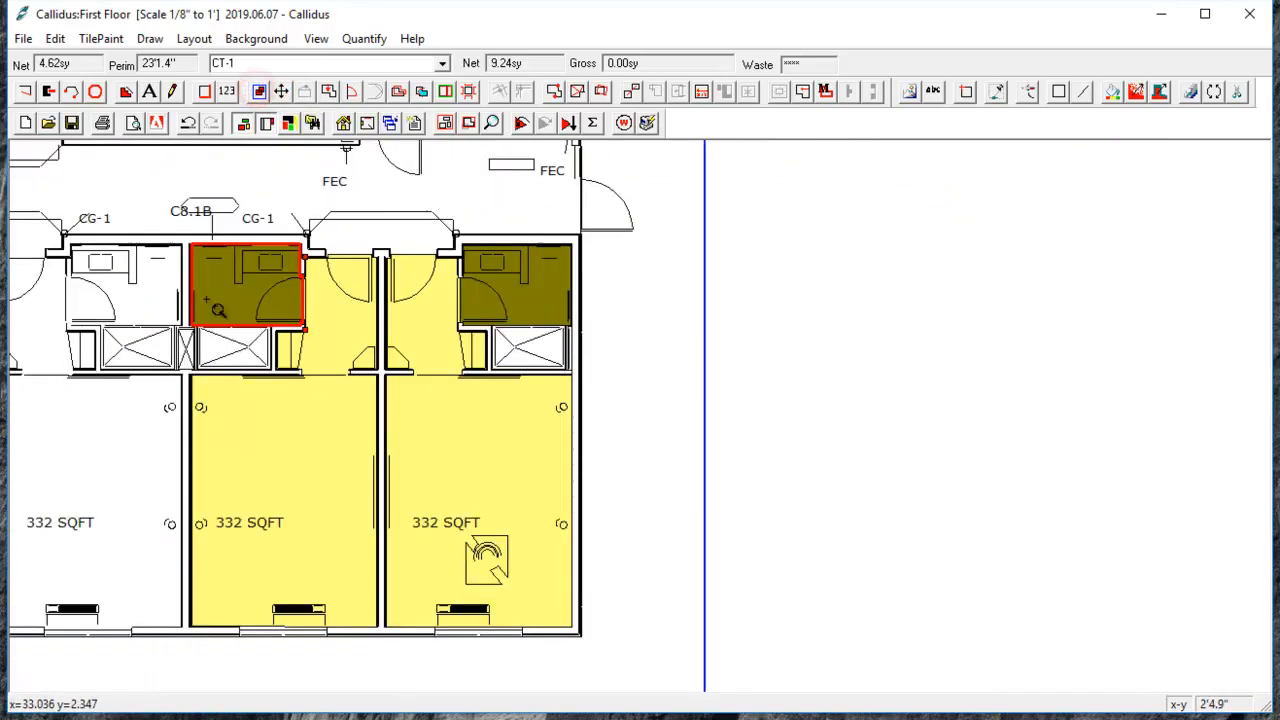
click(185, 237)
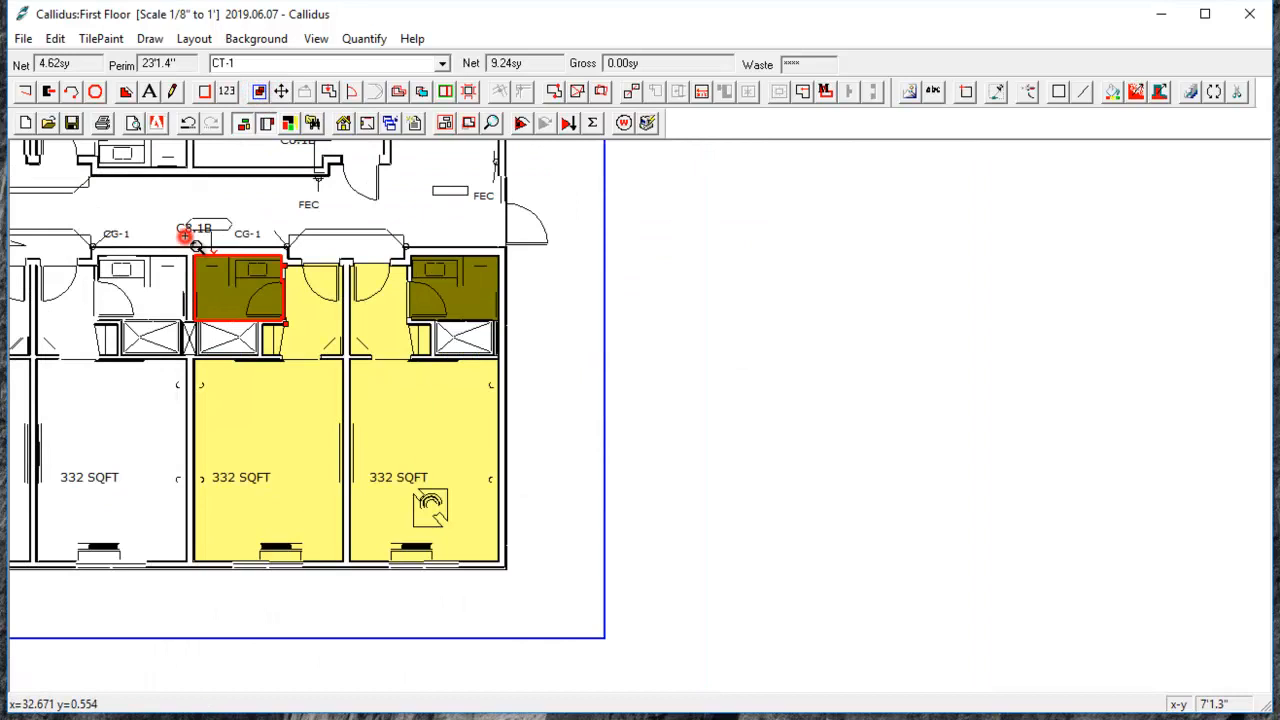
click(547, 614)
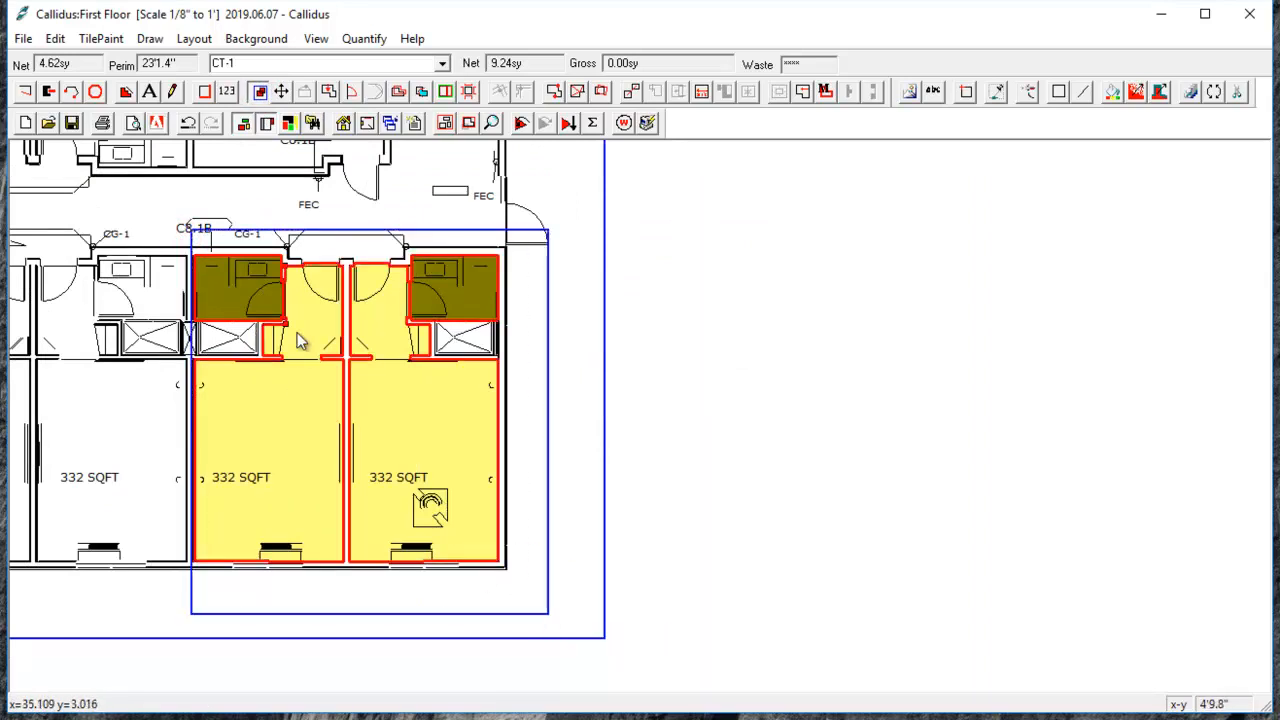
drag(352, 315, 872, 363)
click(621, 437)
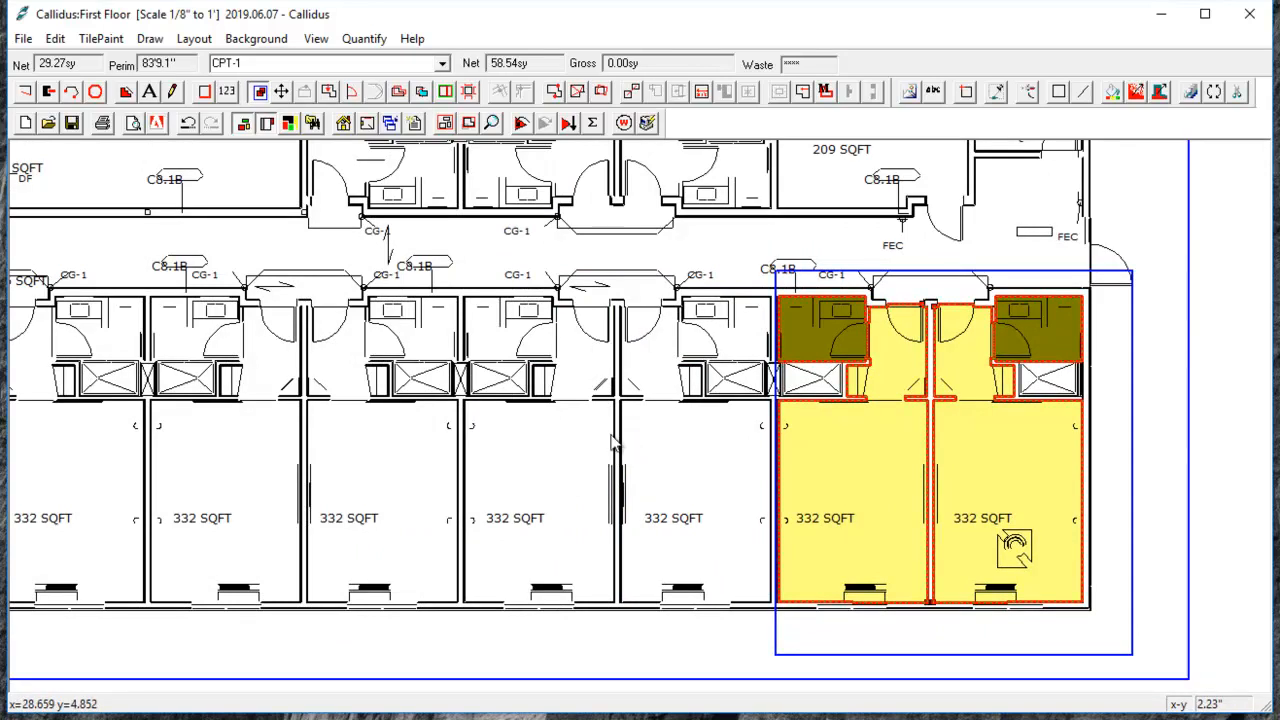
scroll(703, 304, up, 5)
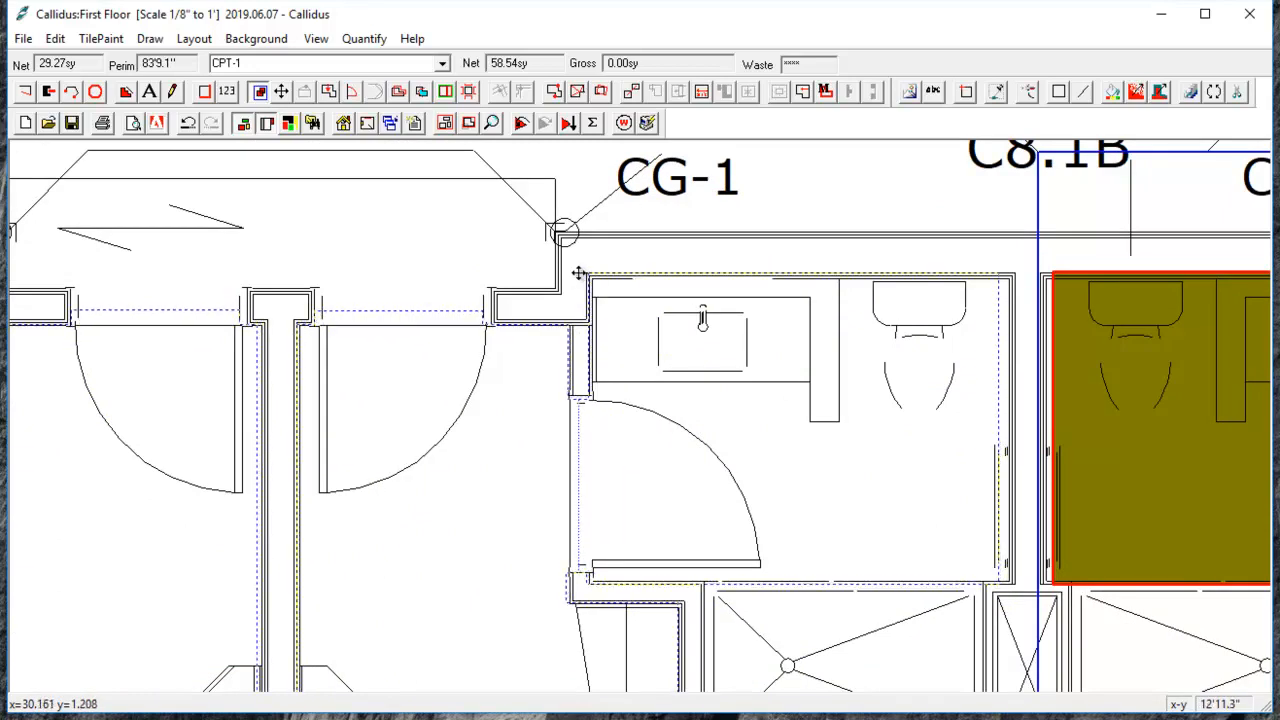
click(580, 273)
Move the facing side walls of the two back-to-back CT-1 bathrooms outward to meet the wall lines on the plan
scroll(580, 273, down, 2)
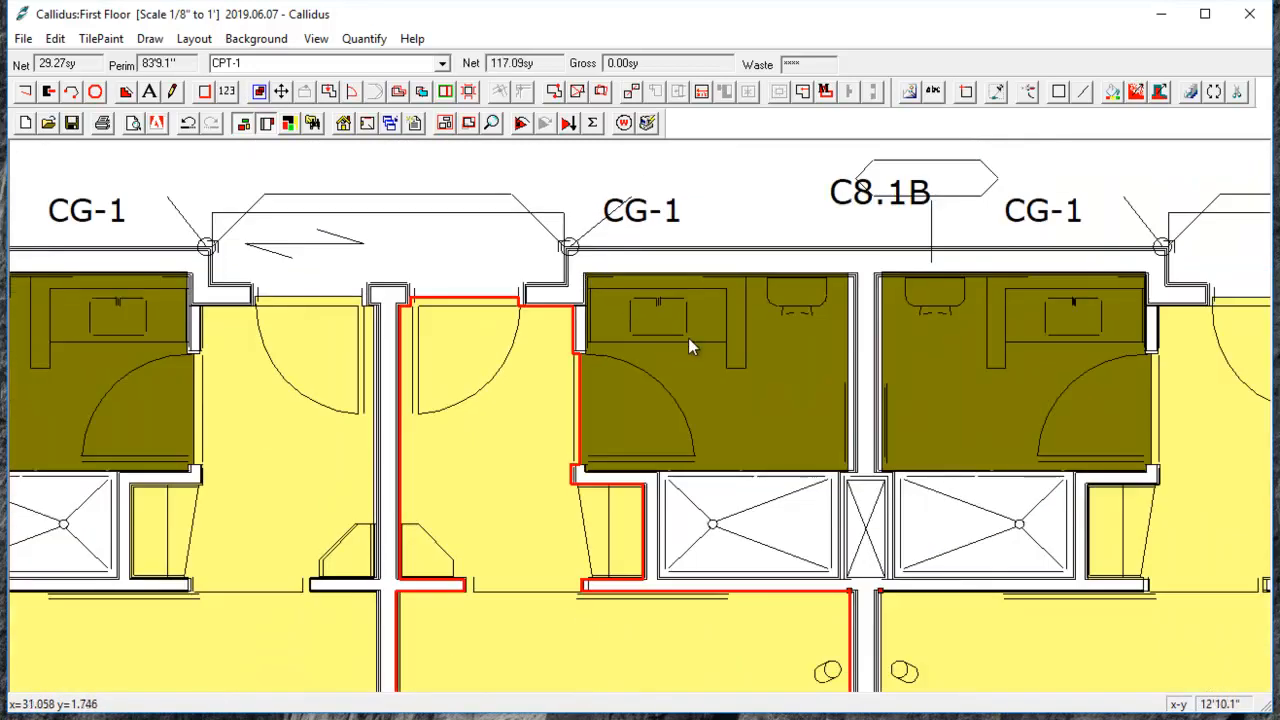
scroll(863, 367, up, 2)
scroll(863, 366, up, 1)
click(789, 368)
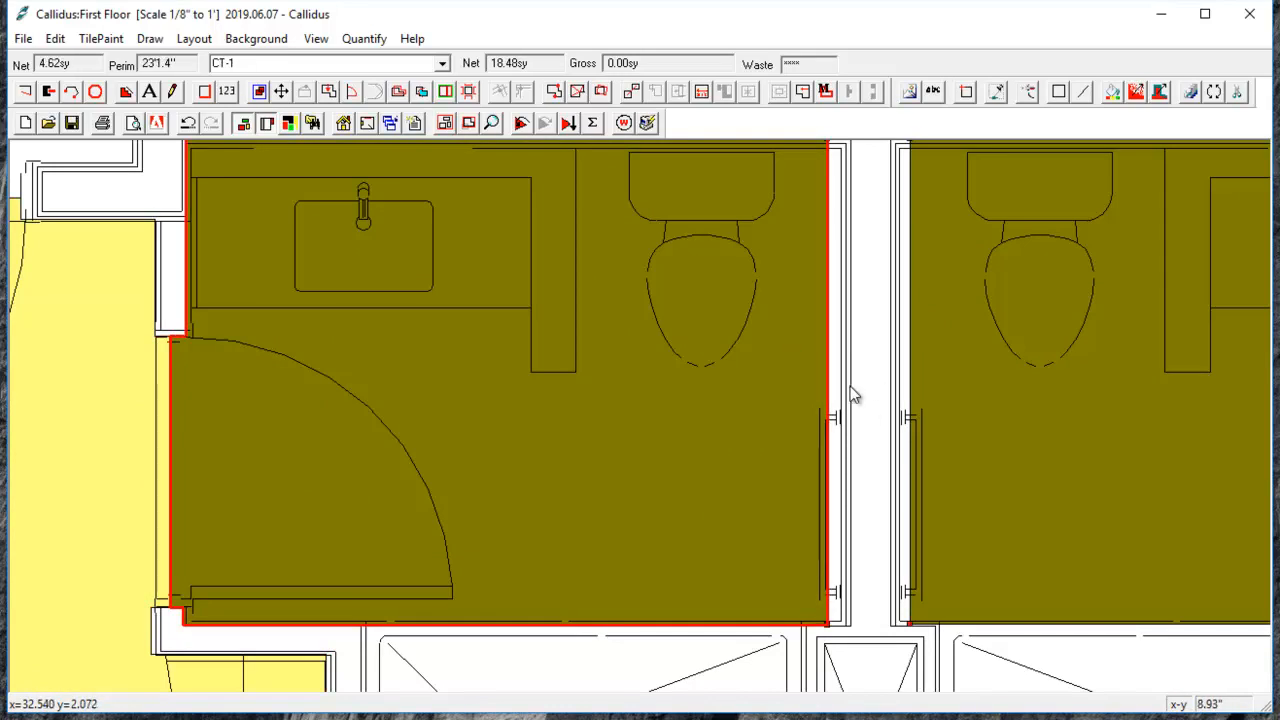
scroll(847, 410, down, 1)
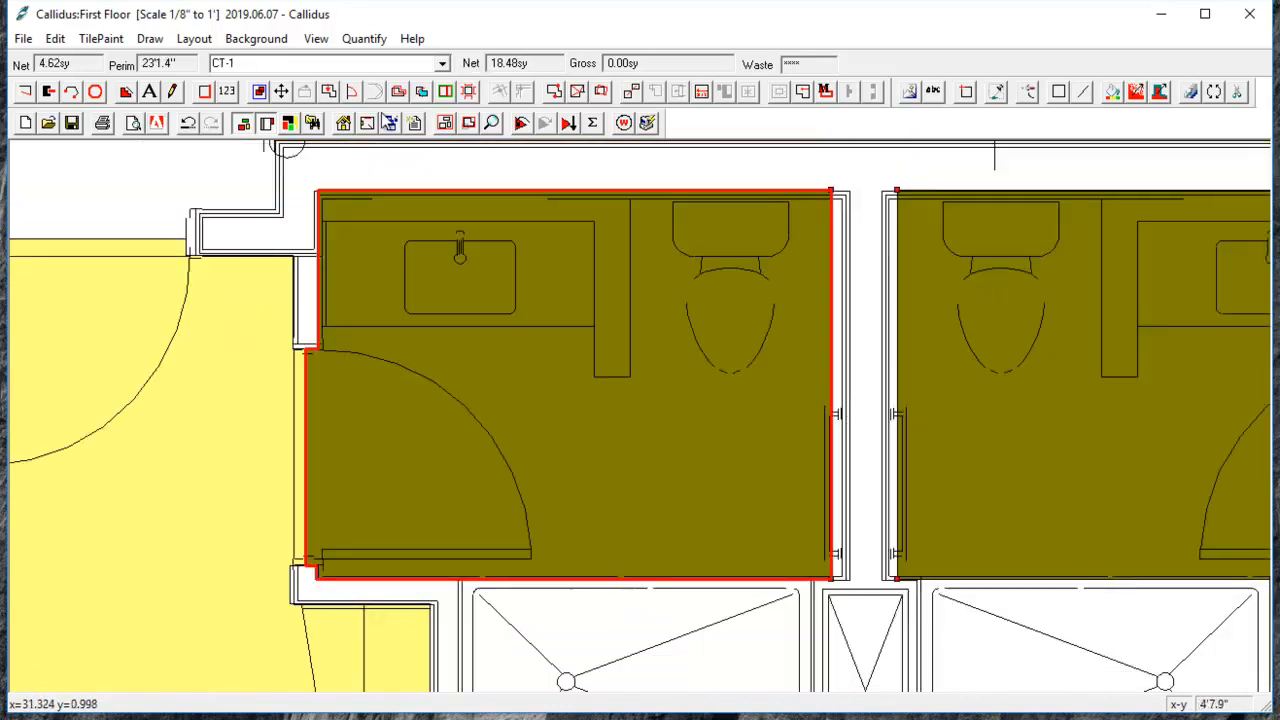
click(330, 92)
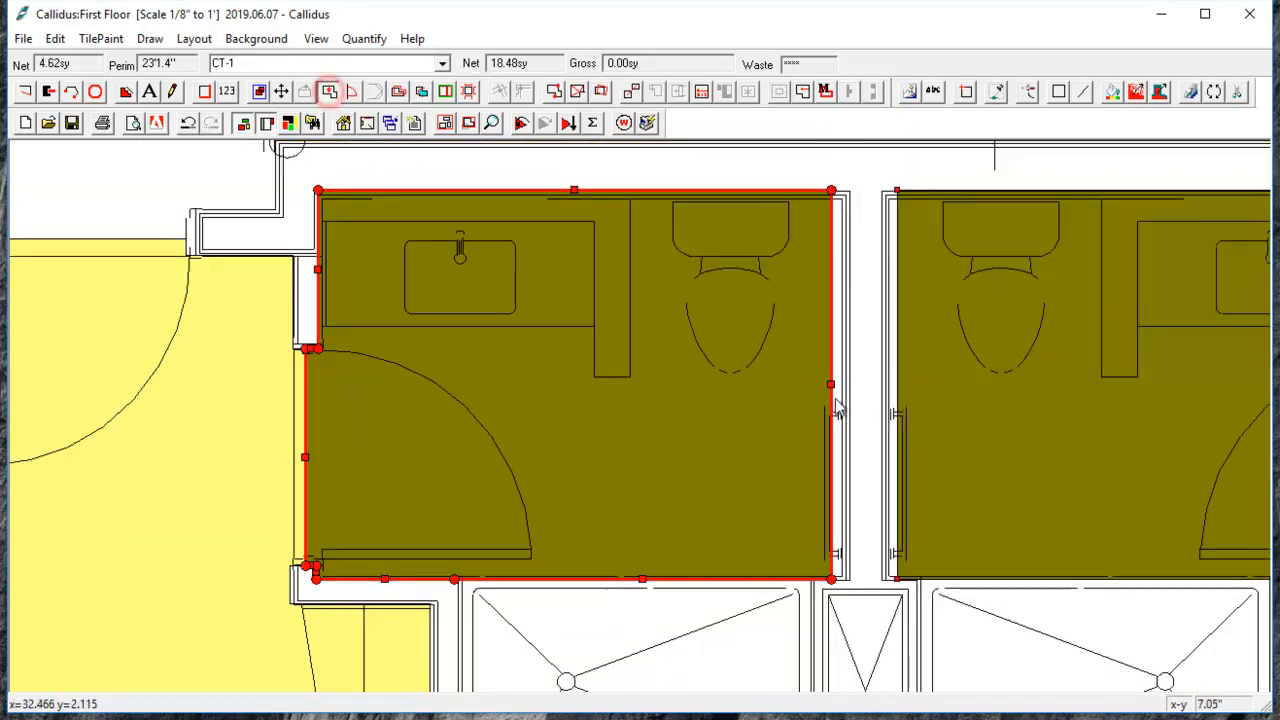
drag(830, 393, 887, 385)
click(917, 393)
scroll(887, 385, down, 4)
drag(1130, 411, 890, 370)
scroll(1250, 380, down, 1)
drag(1243, 381, 937, 368)
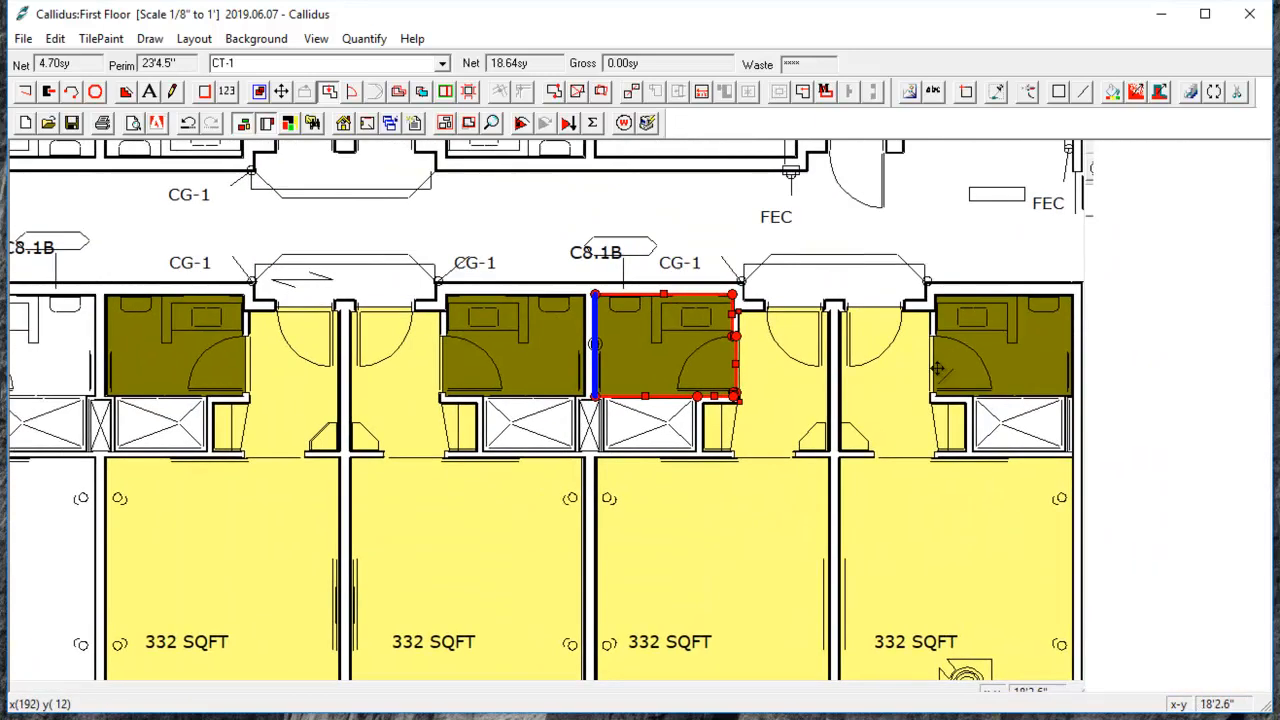
scroll(660, 405, down, 1)
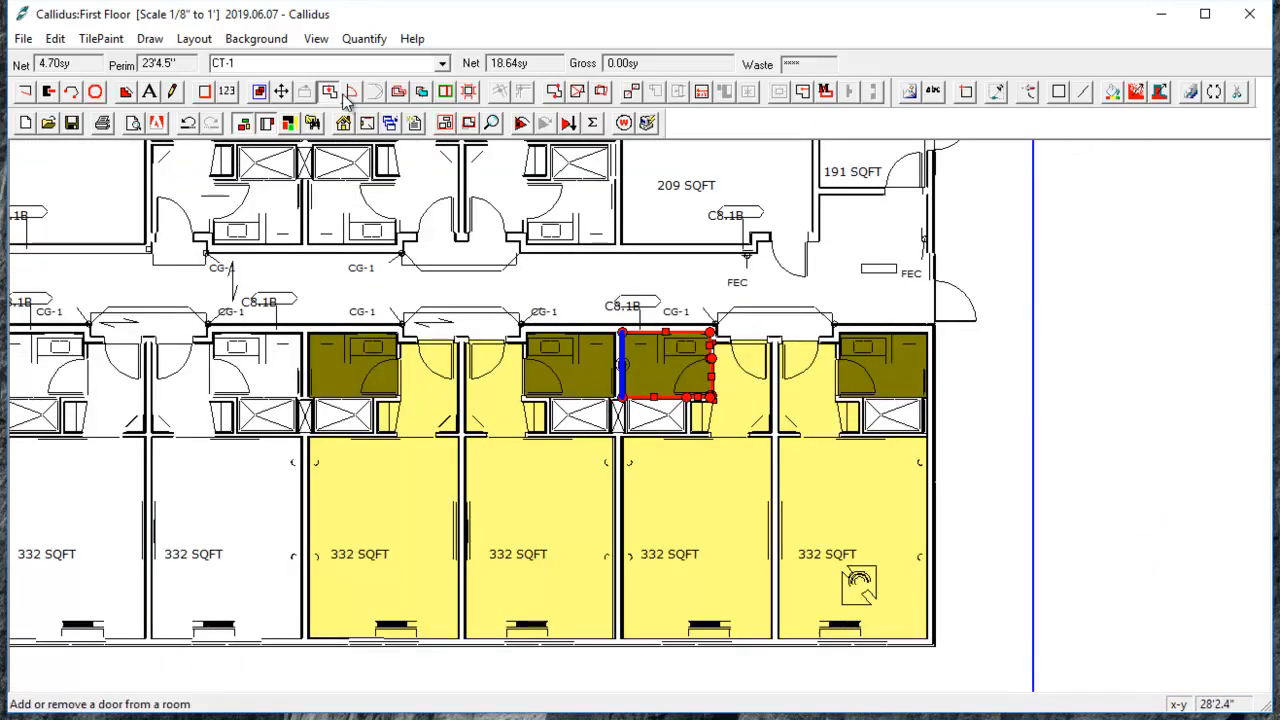
Group the four covered 332 SQFT rooms with their bathrooms and copy them onto the next four rooms, aligned to the plan's walls
scroll(412, 424, down, 1)
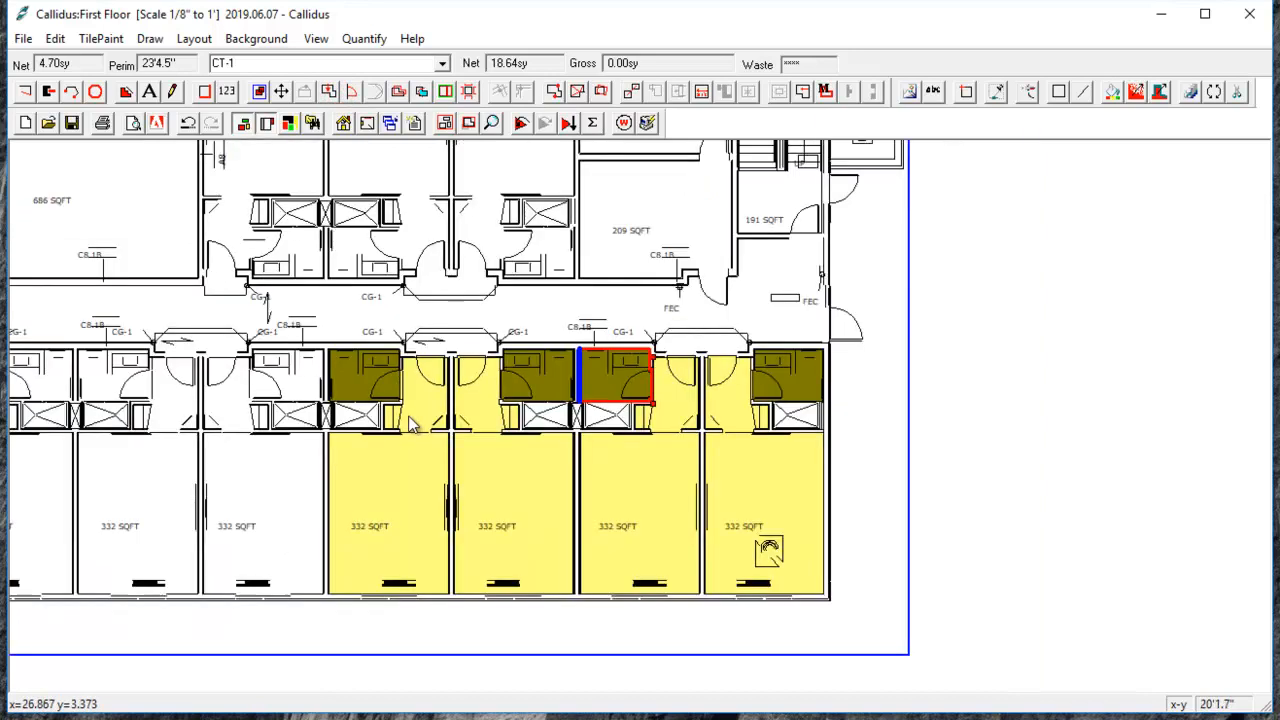
click(259, 91)
click(288, 310)
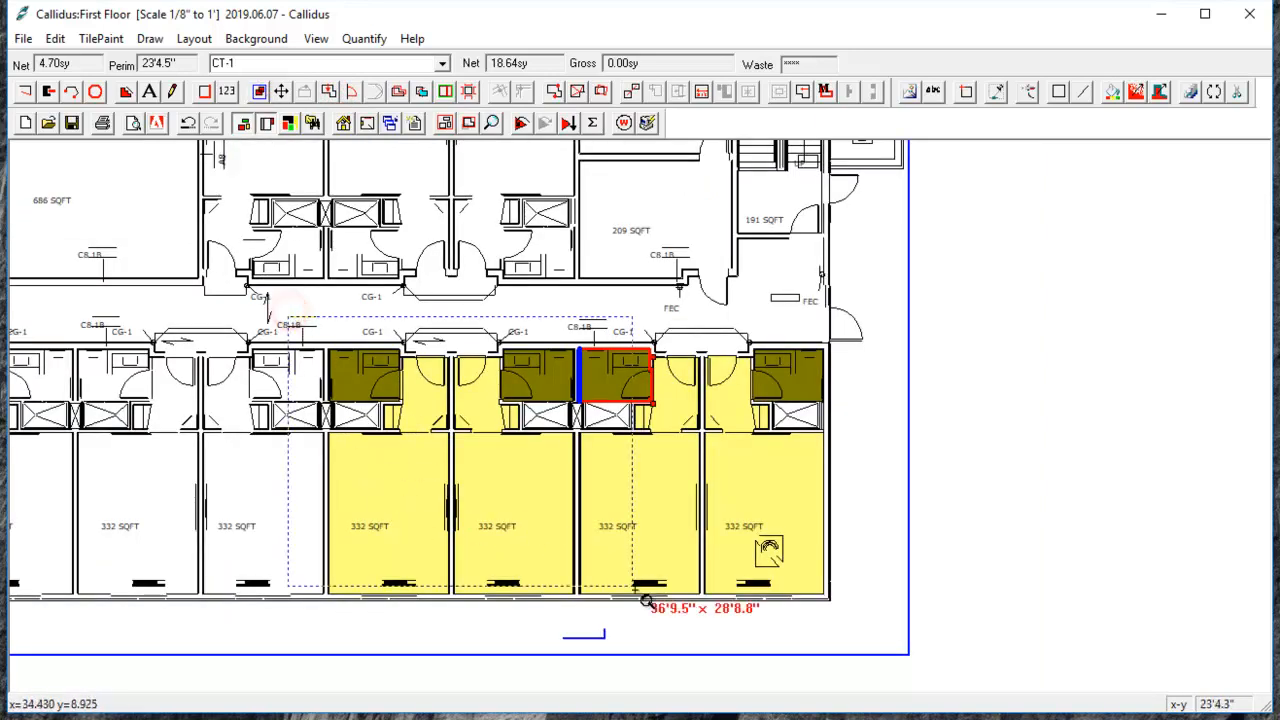
click(850, 626)
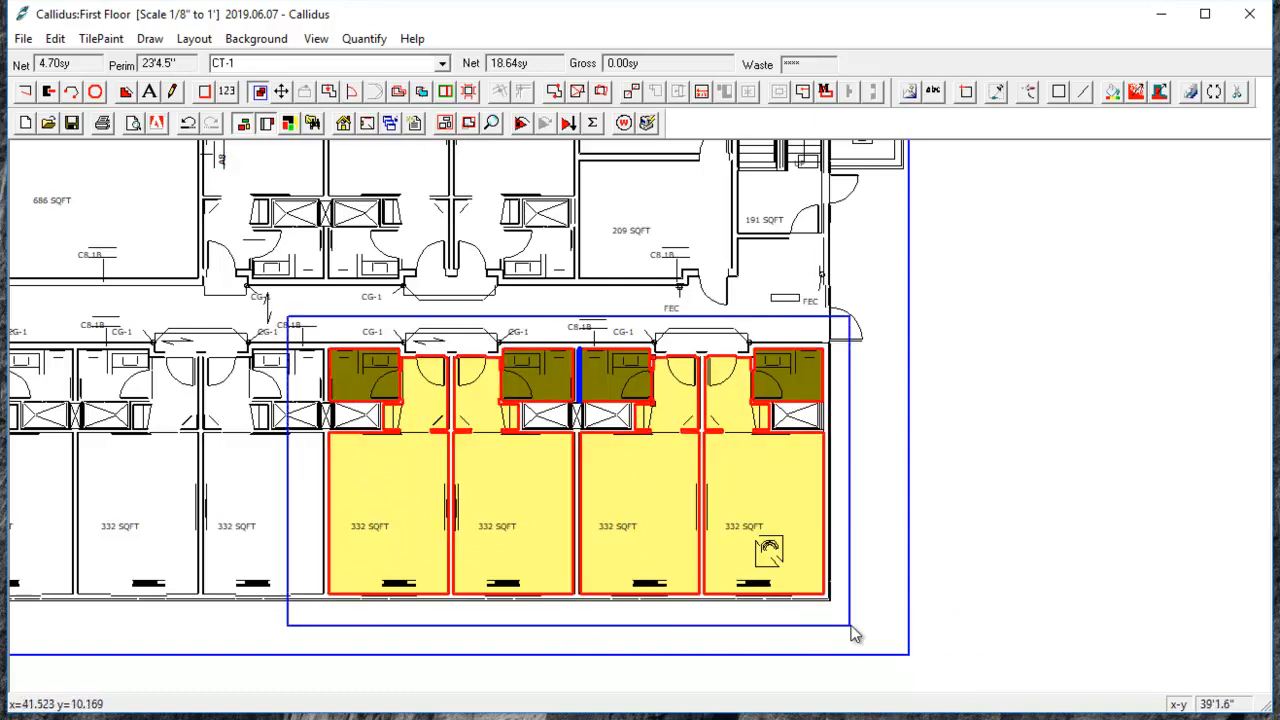
drag(396, 434, 1129, 388)
click(748, 445)
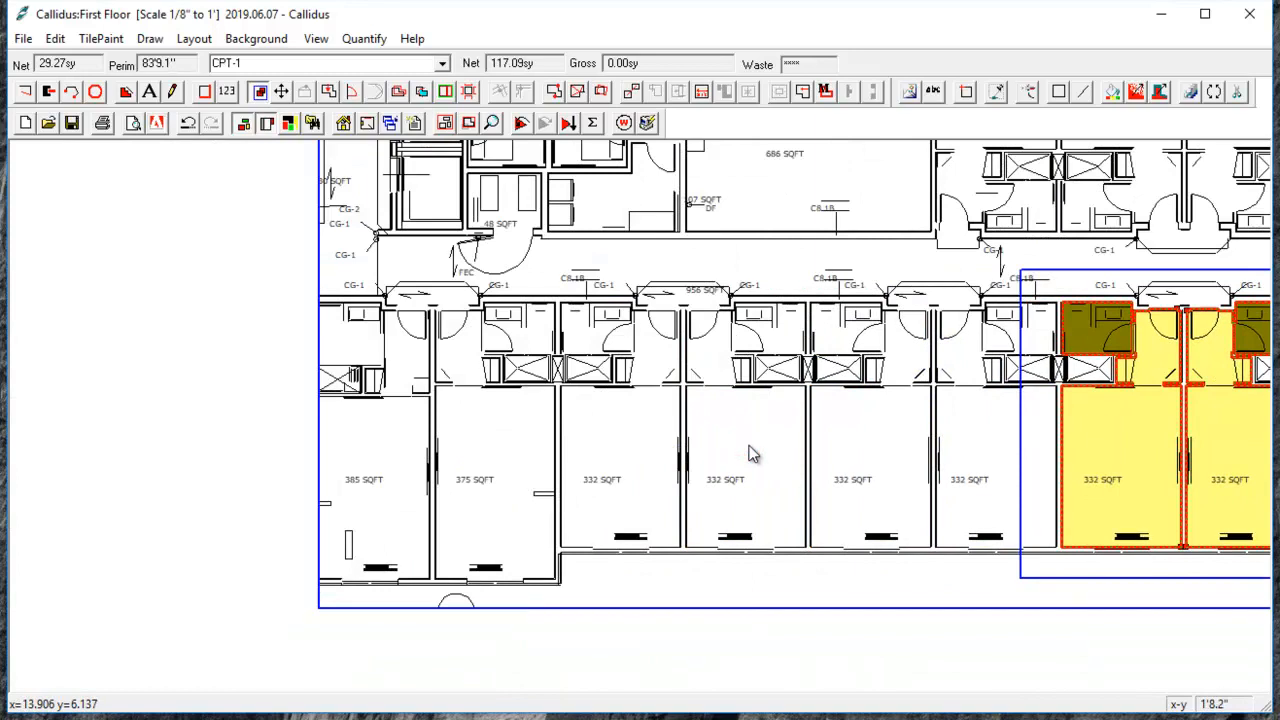
scroll(949, 329, up, 2)
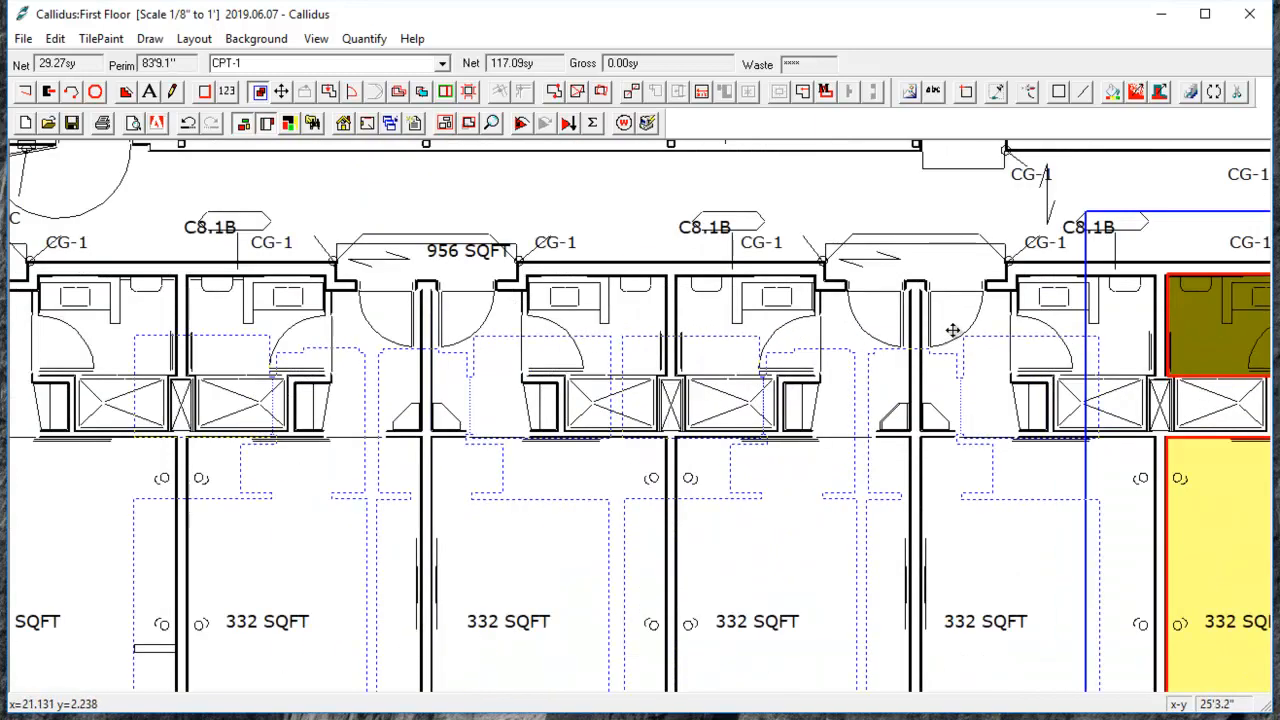
scroll(1003, 300, up, 3)
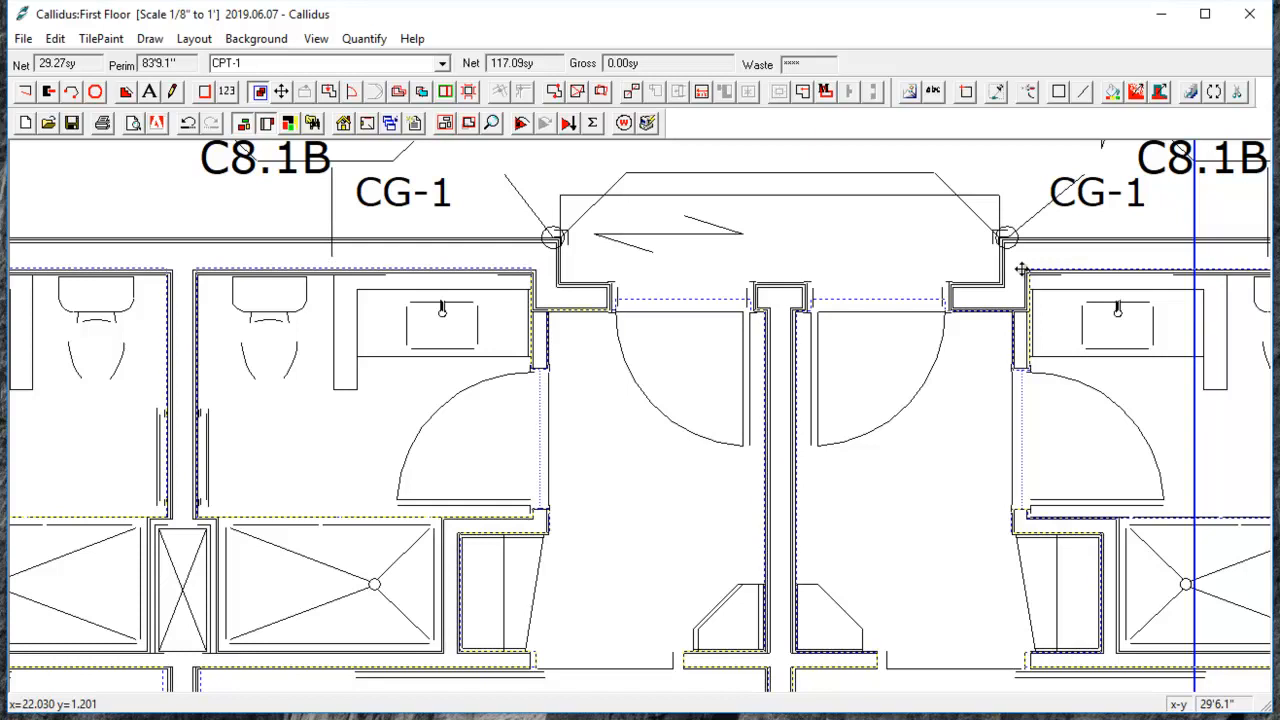
click(1021, 269)
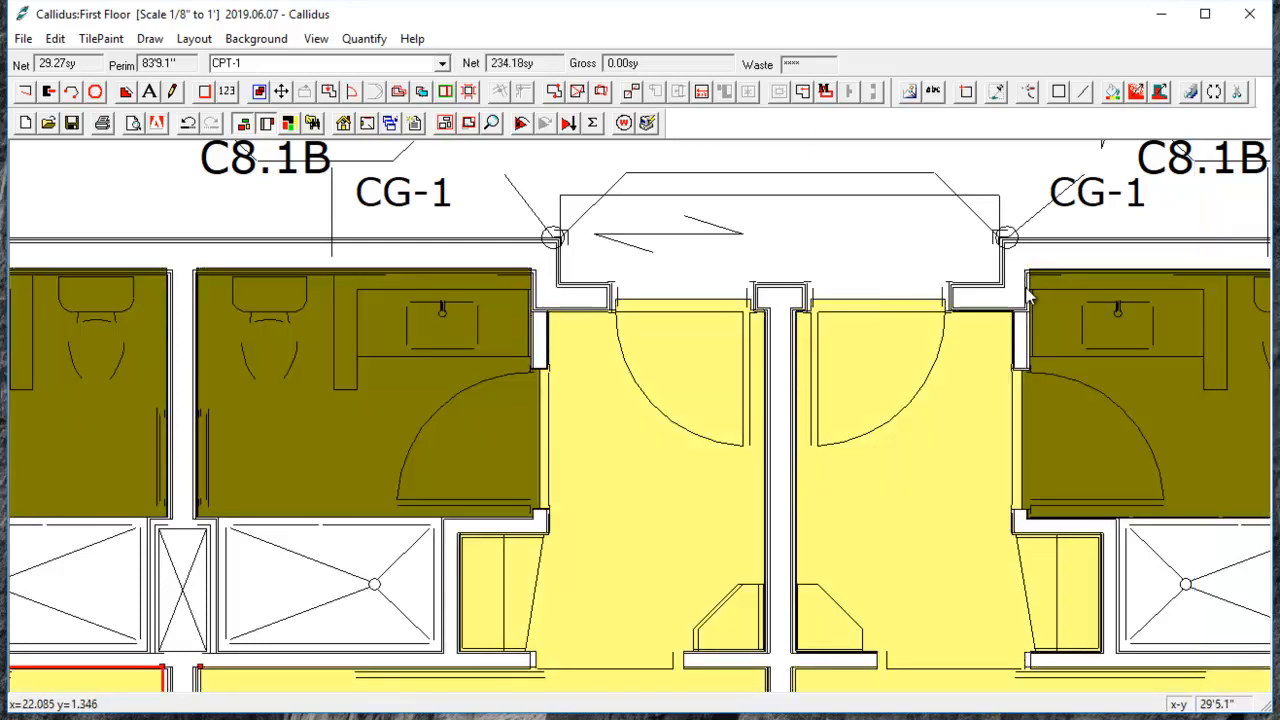
scroll(1028, 290, down, 2)
scroll(1020, 430, down, 2)
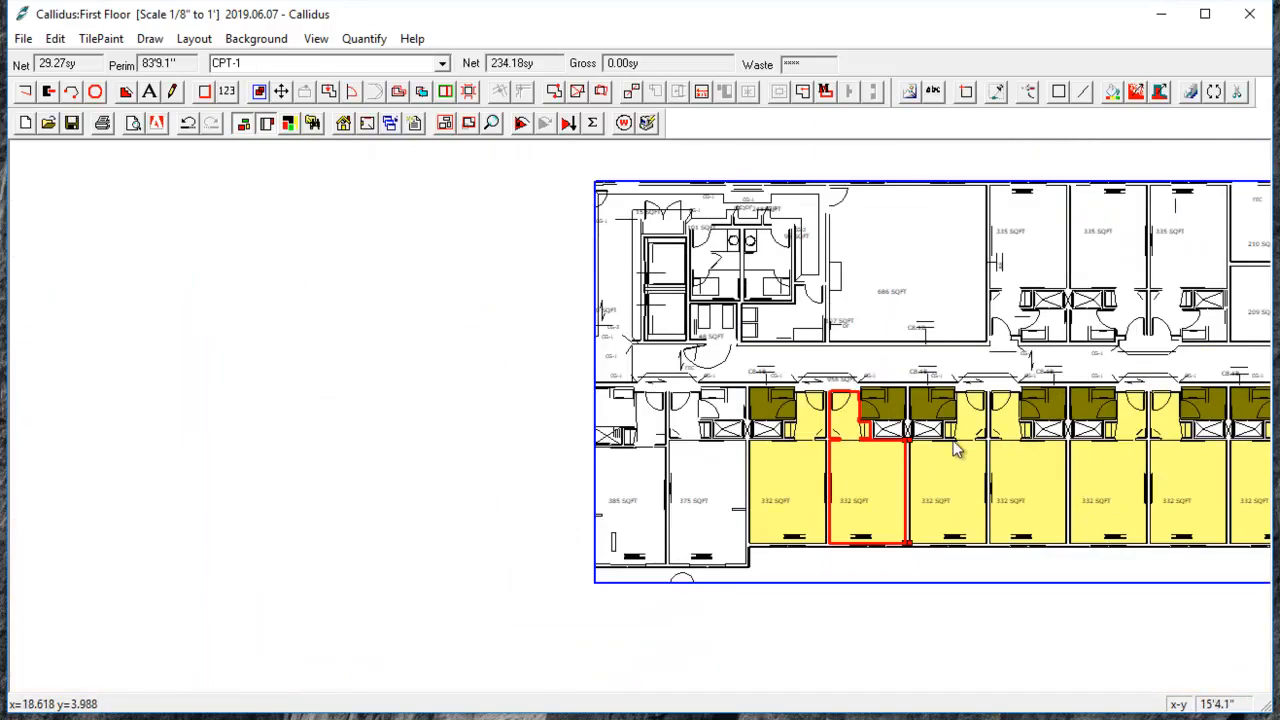
drag(955, 450, 606, 393)
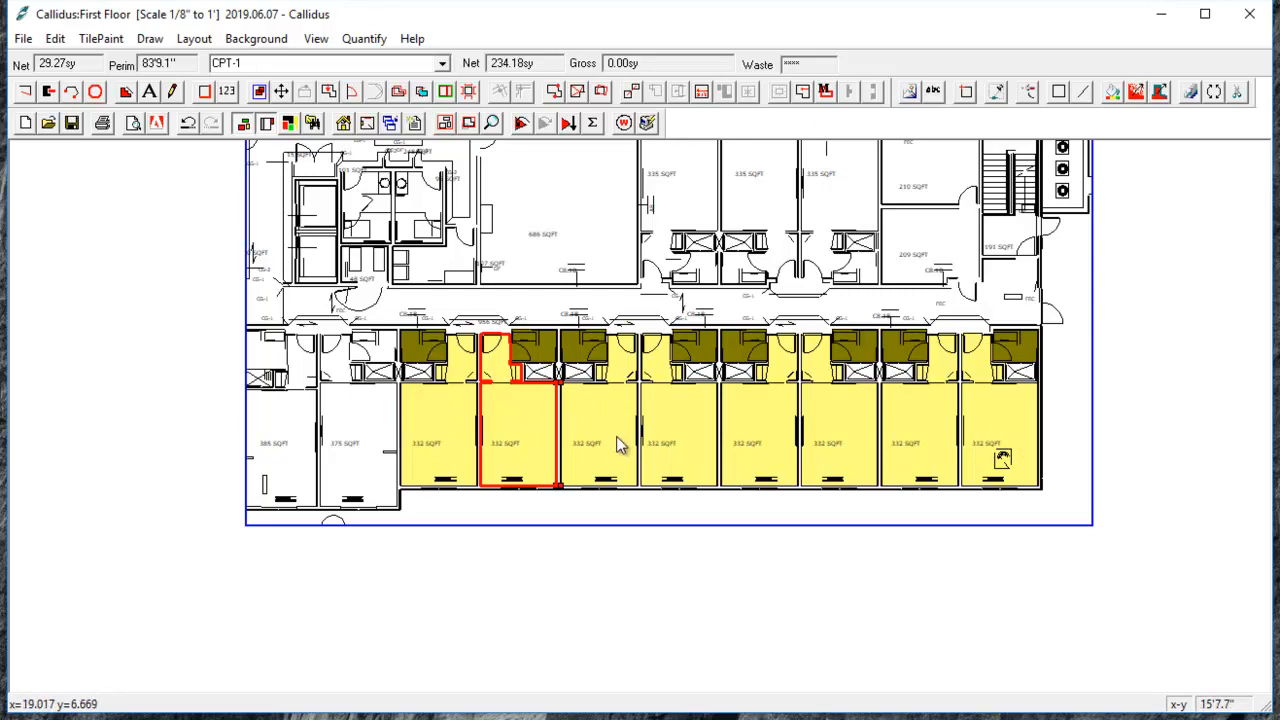
drag(618, 445, 511, 449)
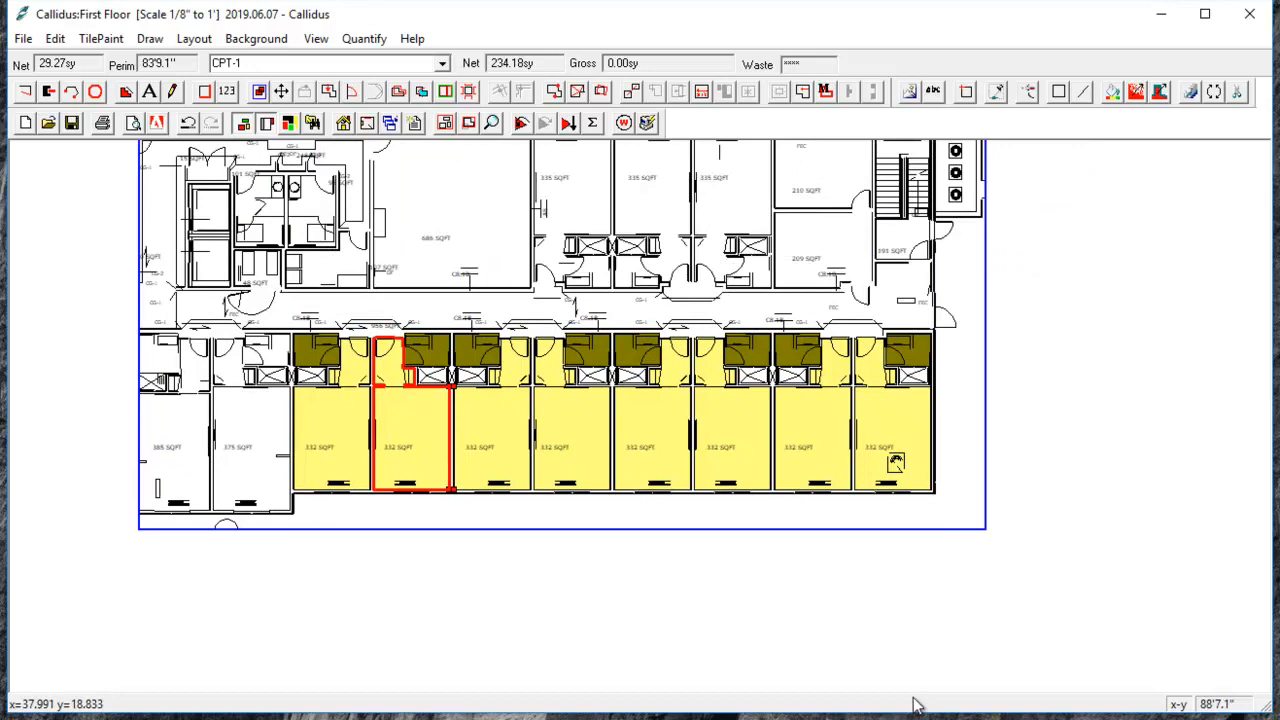